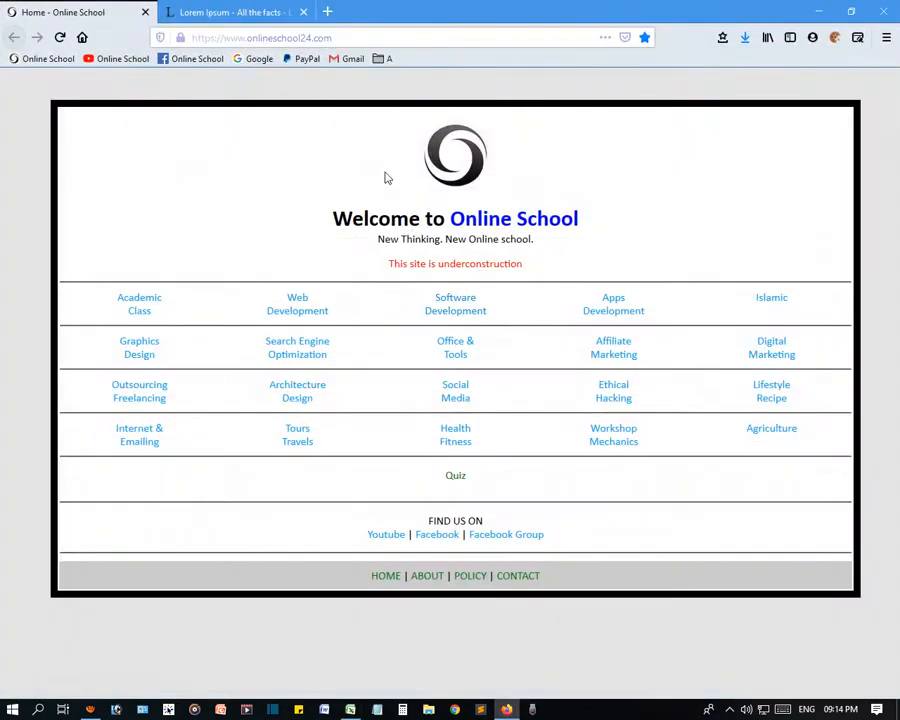
# Copy the "What is Lorem Ipsum?" paragraph from the lipsum.com page and paste it into cell D5 of the Excel worksheet
pyautogui.click(230, 12)
pyautogui.tripleClick(231, 384)
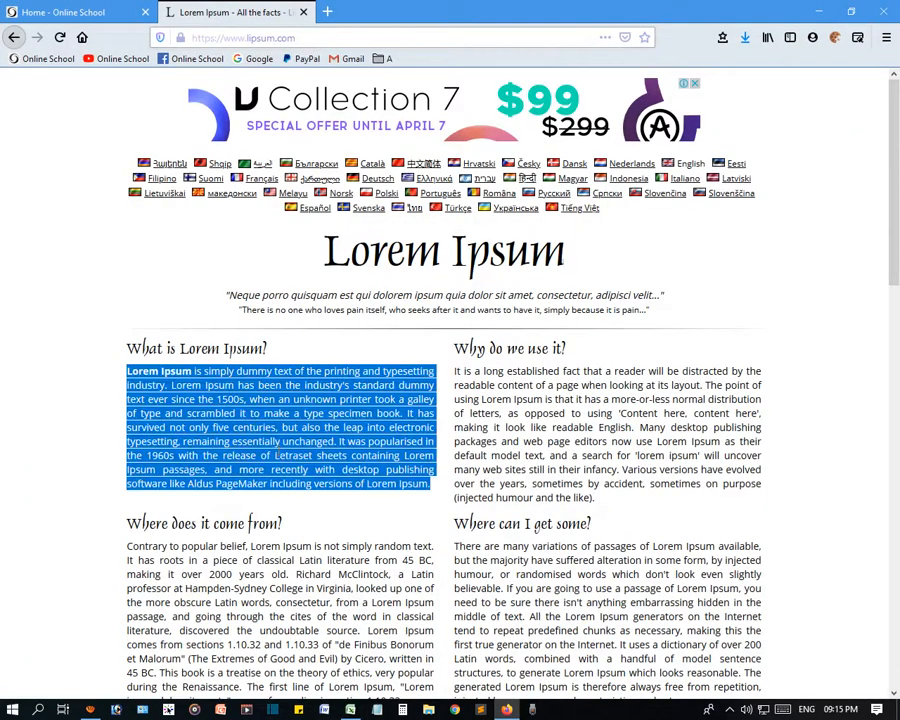
pyautogui.click(350, 709)
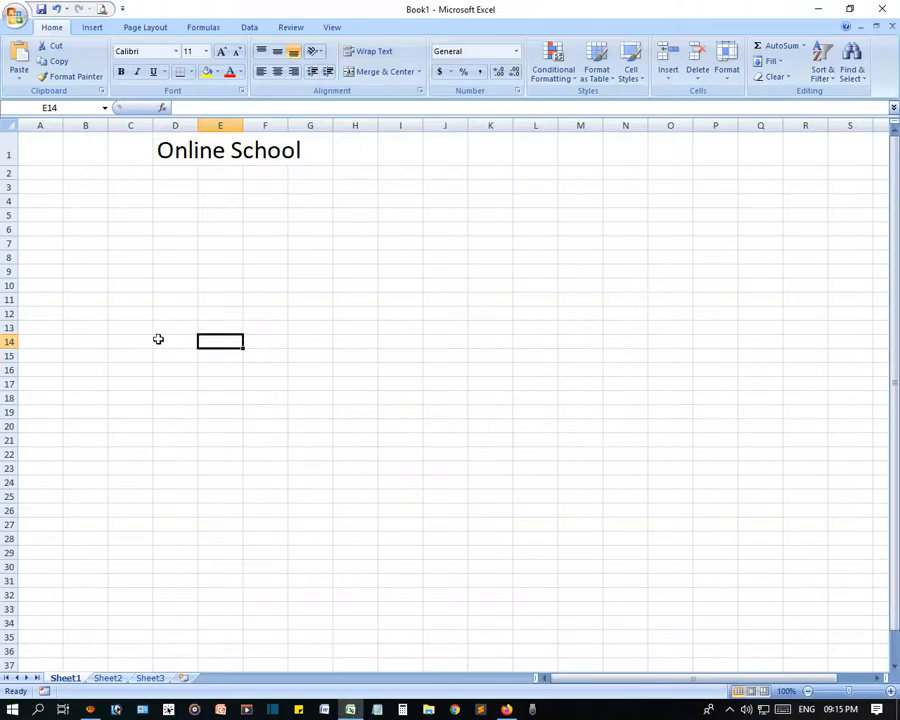
pyautogui.click(165, 211)
pyautogui.hotkey('ctrl', 'v')
pyautogui.click(292, 328)
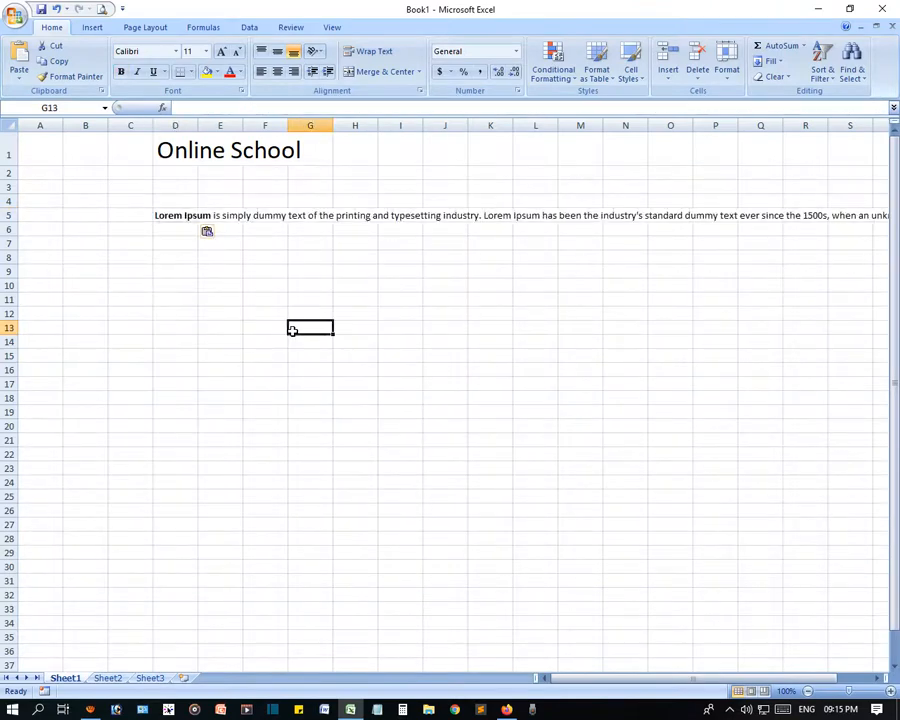
pyautogui.click(177, 215)
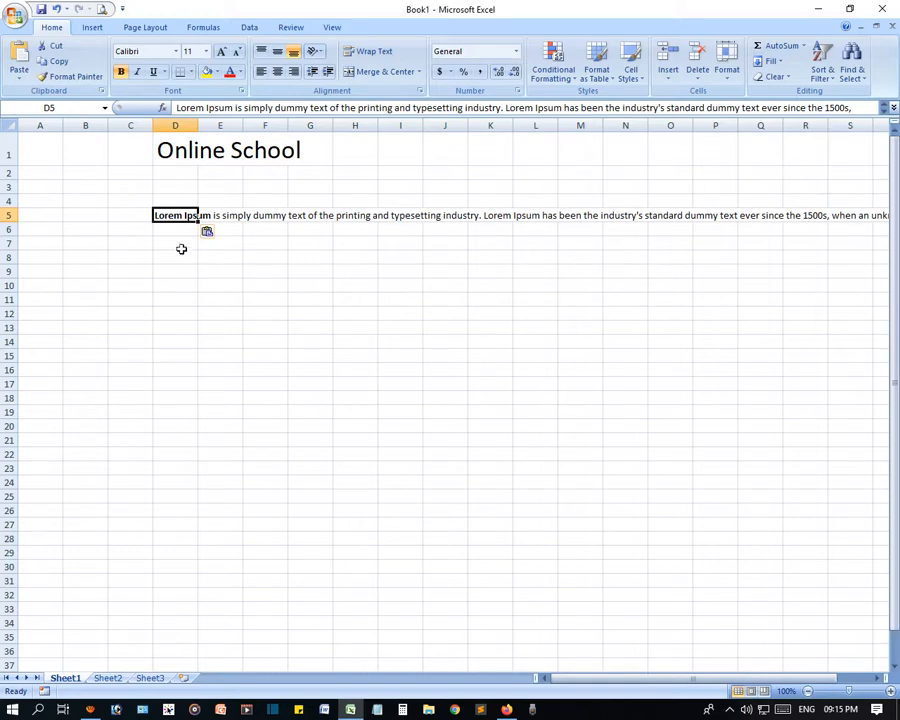
pyautogui.press('Down')
pyautogui.press('Up')
pyautogui.press('Up')
pyautogui.press('Down')
pyautogui.press('Down')
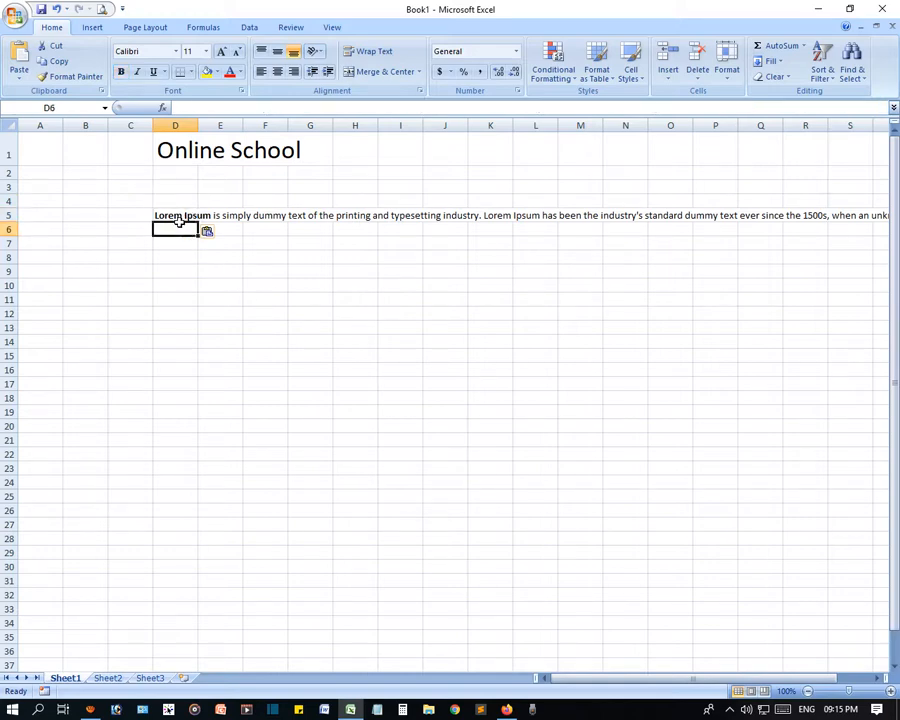
pyautogui.press('Up')
pyautogui.hotkey('ctrl', 'b')
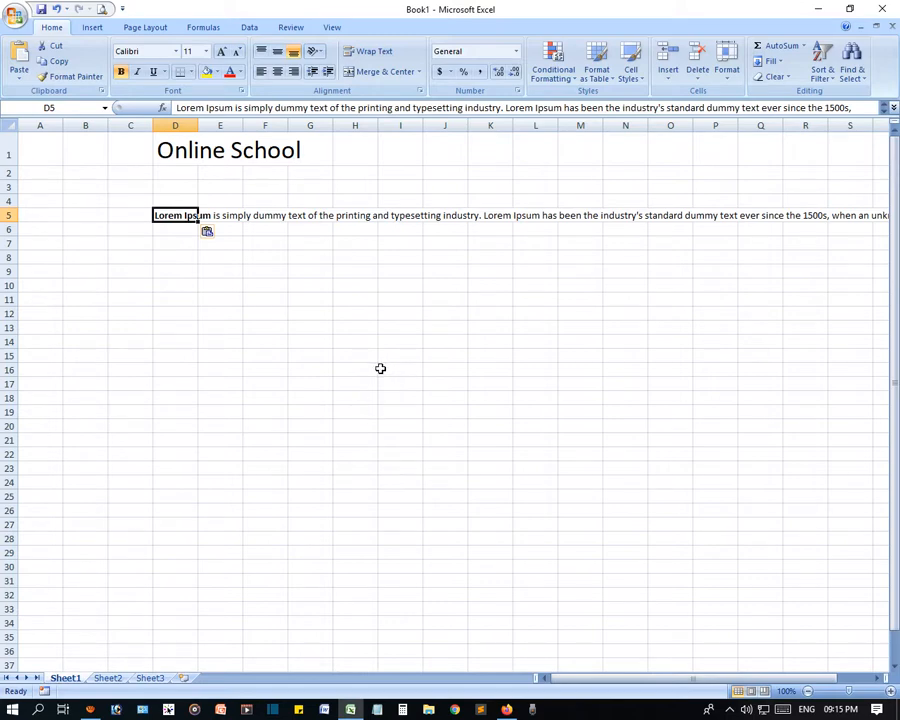
pyautogui.click(203, 311)
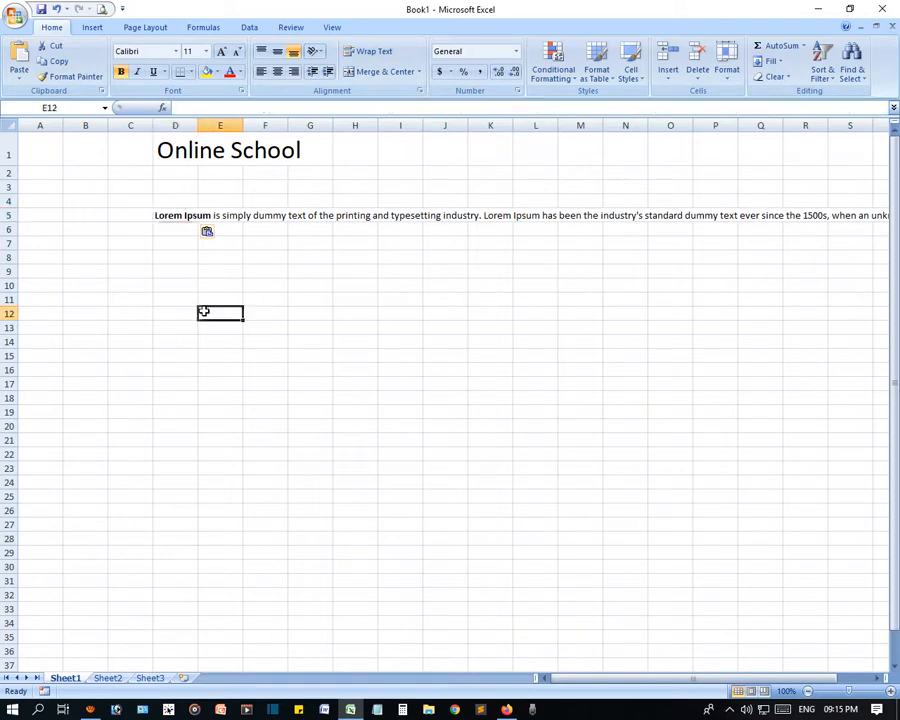
pyautogui.click(165, 216)
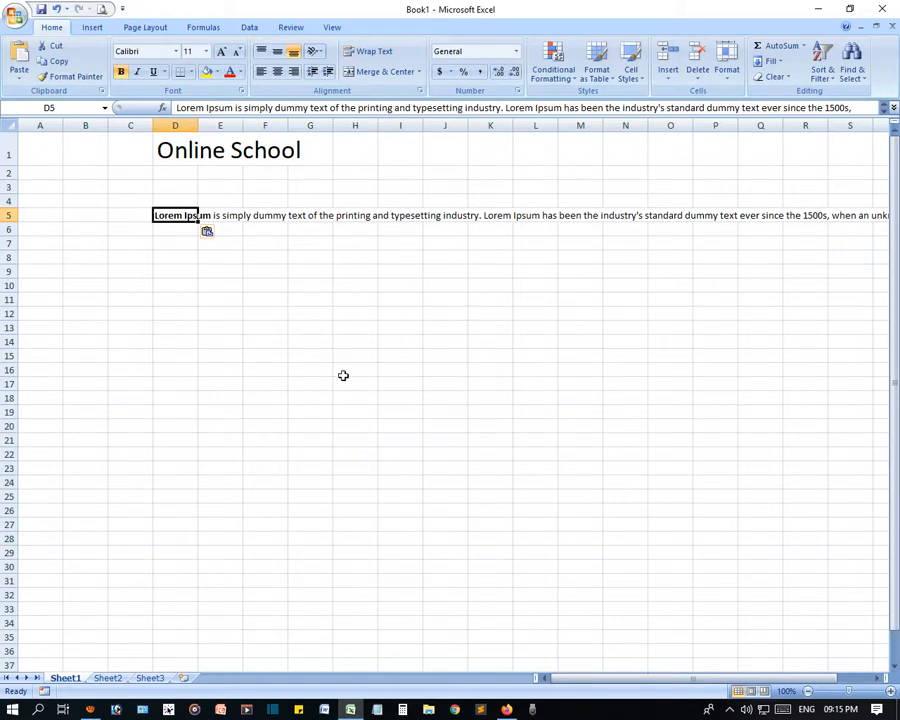
pyautogui.click(175, 252)
# Open the Translate tool for the Lorem Ipsum text in cell D5
pyautogui.click(176, 215)
pyautogui.click(250, 29)
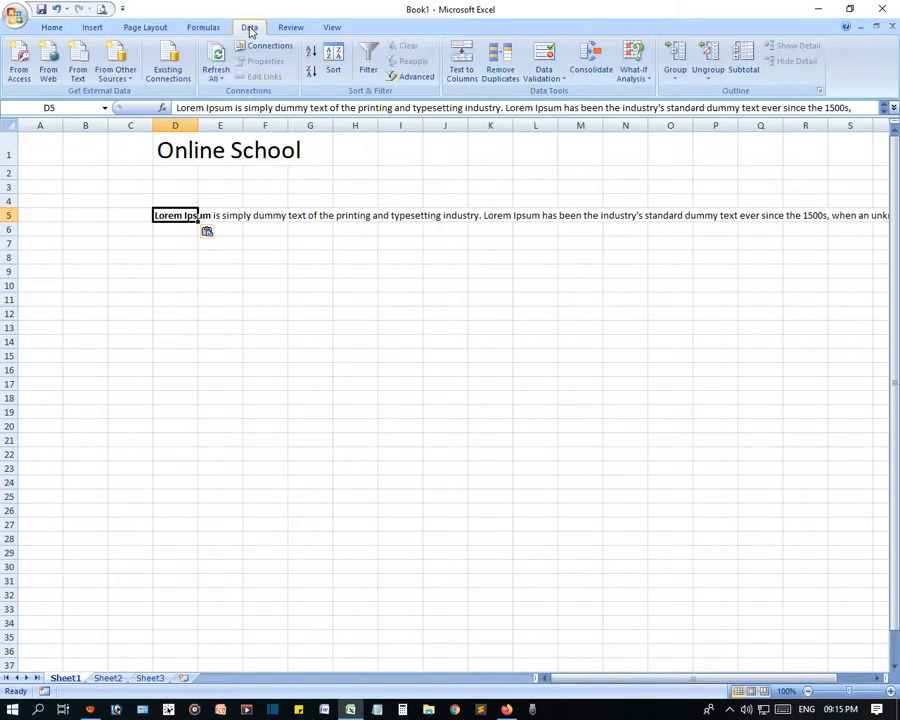
pyautogui.click(289, 28)
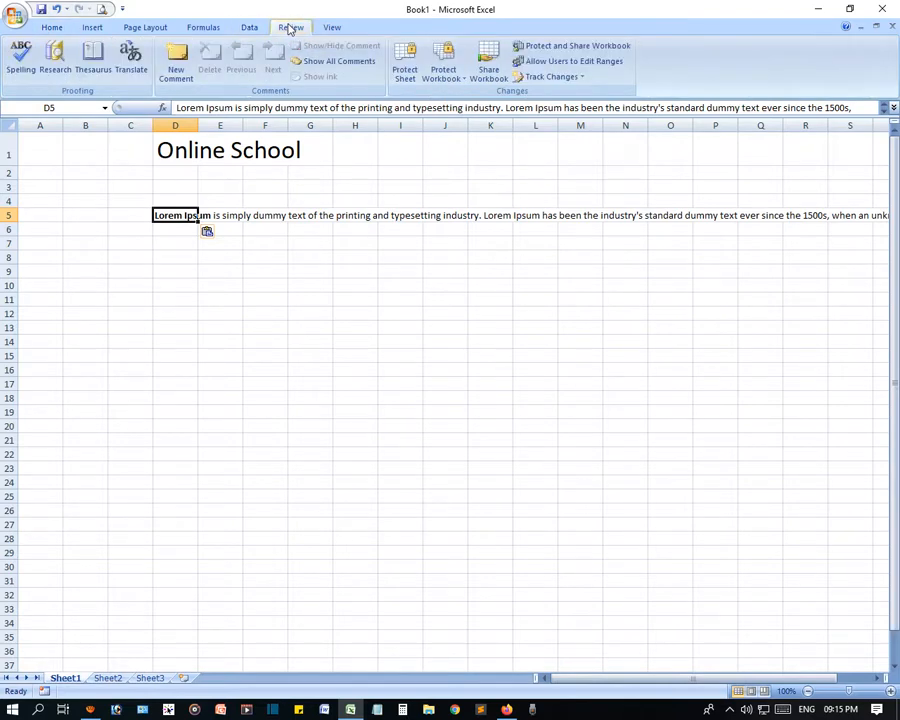
pyautogui.click(134, 58)
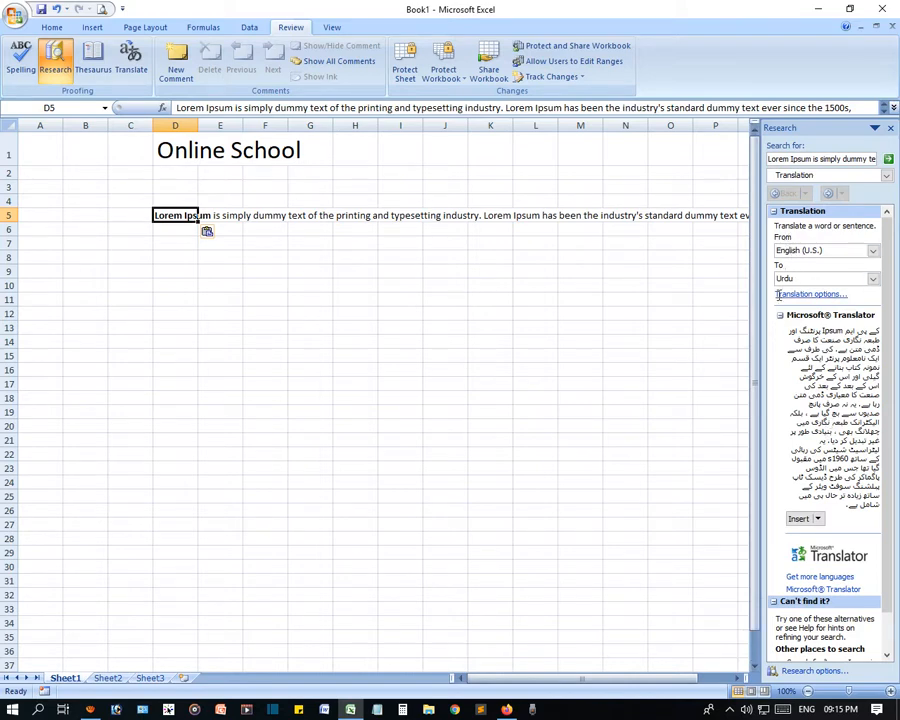
# Keep English (U.S.) as the source language and set the translation's target language to Bengali (Bangladesh)
pyautogui.click(872, 251)
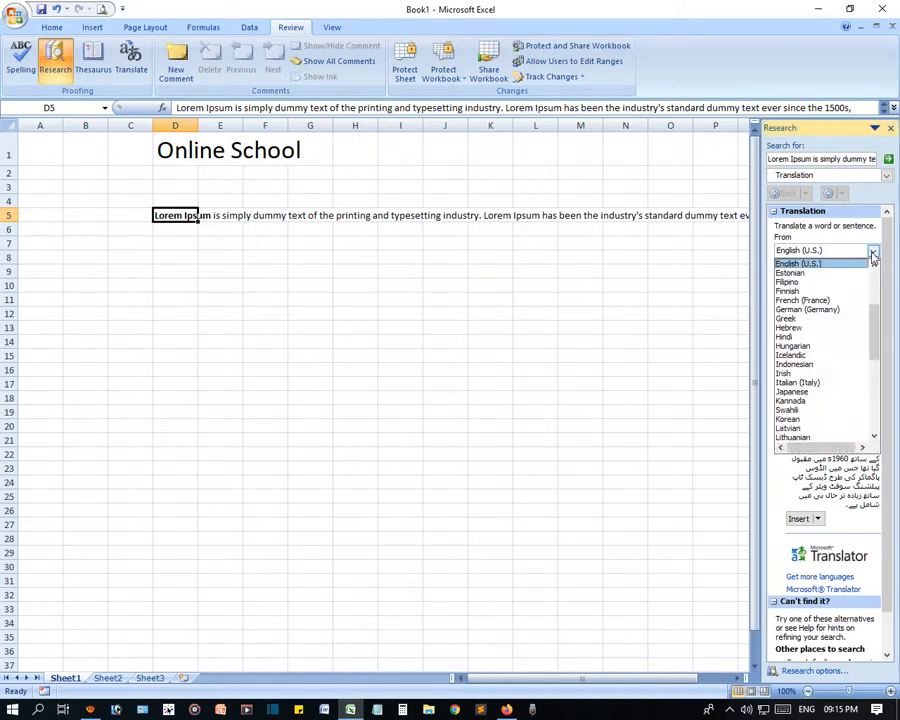
pyautogui.click(872, 252)
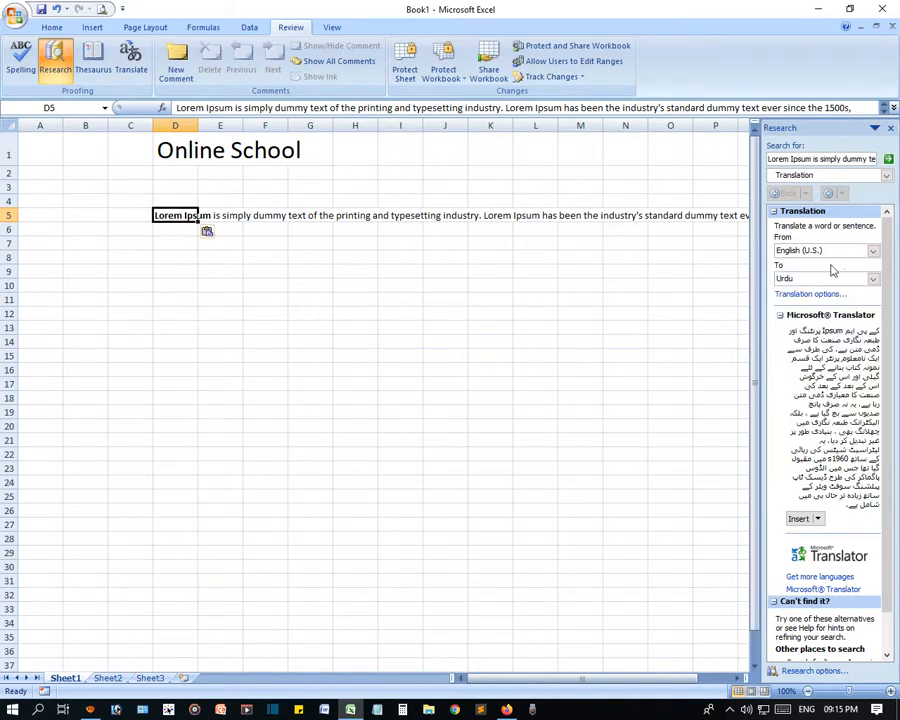
pyautogui.click(872, 280)
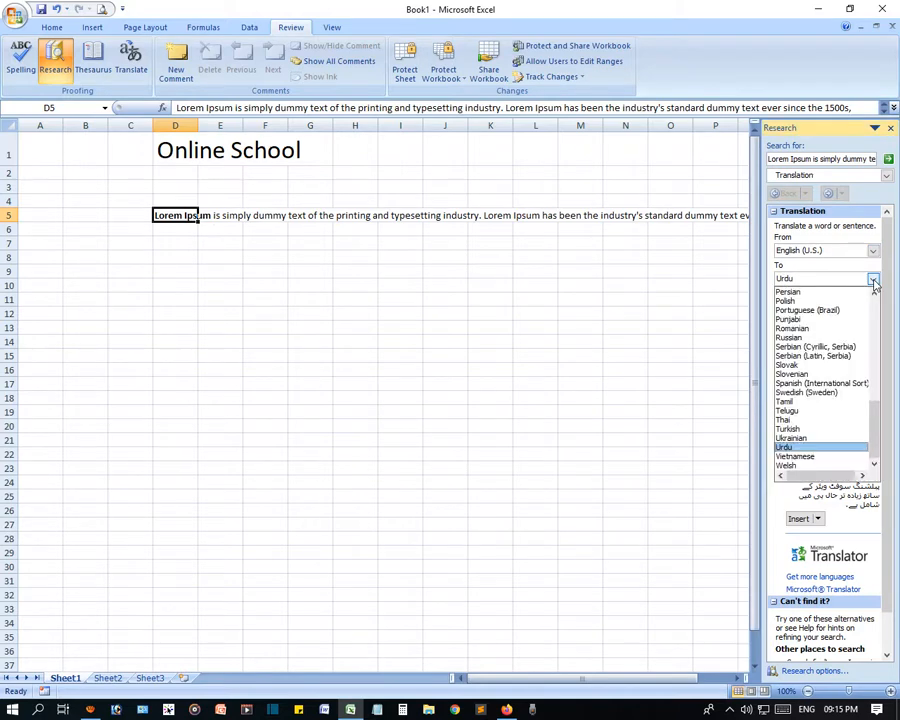
pyautogui.scroll(10, 820, 420)
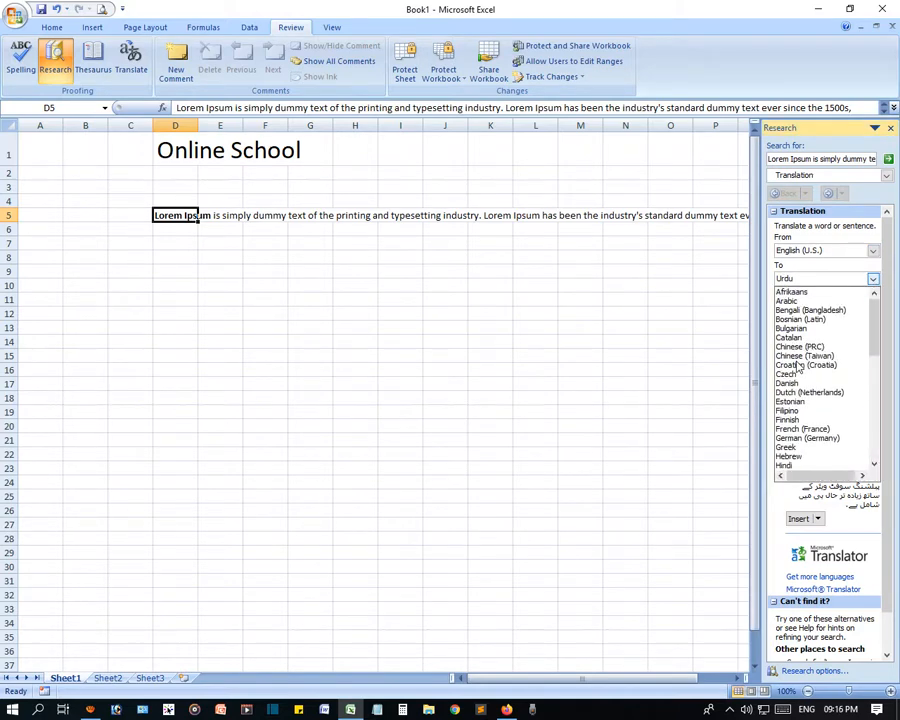
pyautogui.click(797, 310)
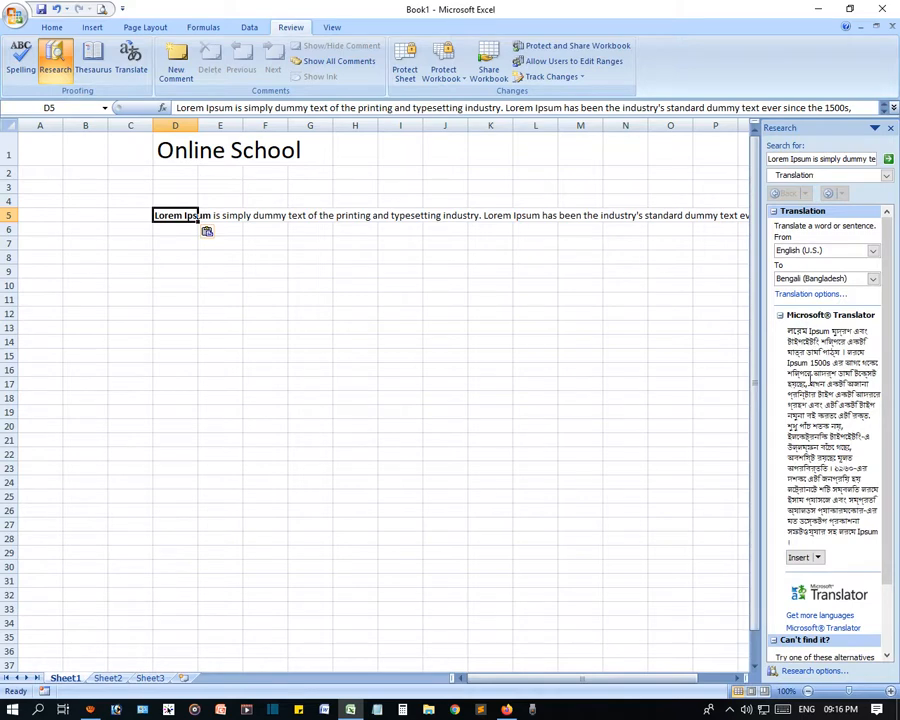
# Examine the full Bengali translation of the text in cell D5
pyautogui.scroll(-2, 811, 383)
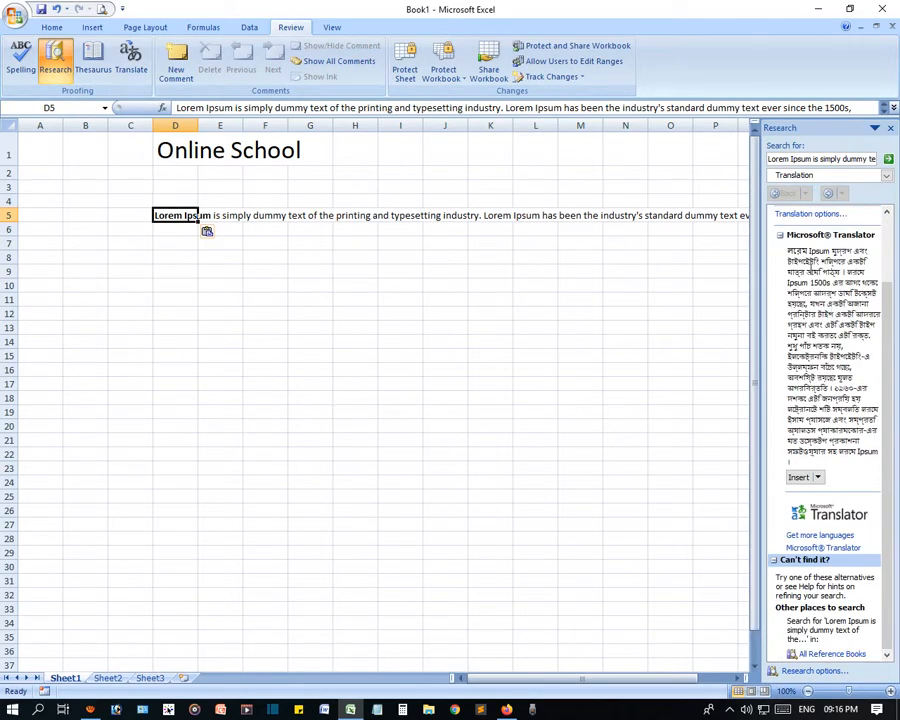
pyautogui.moveTo(830, 272); pyautogui.dragTo(826, 410)
pyautogui.click(826, 410)
pyautogui.scroll(2, 824, 420)
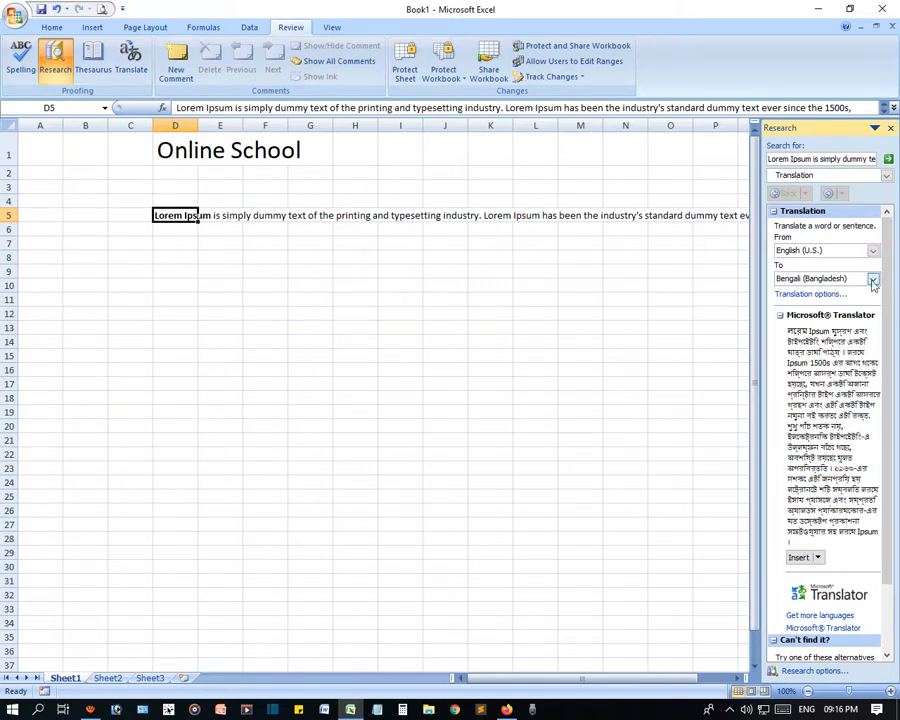
pyautogui.click(165, 217)
pyautogui.click(179, 267)
pyautogui.click(178, 218)
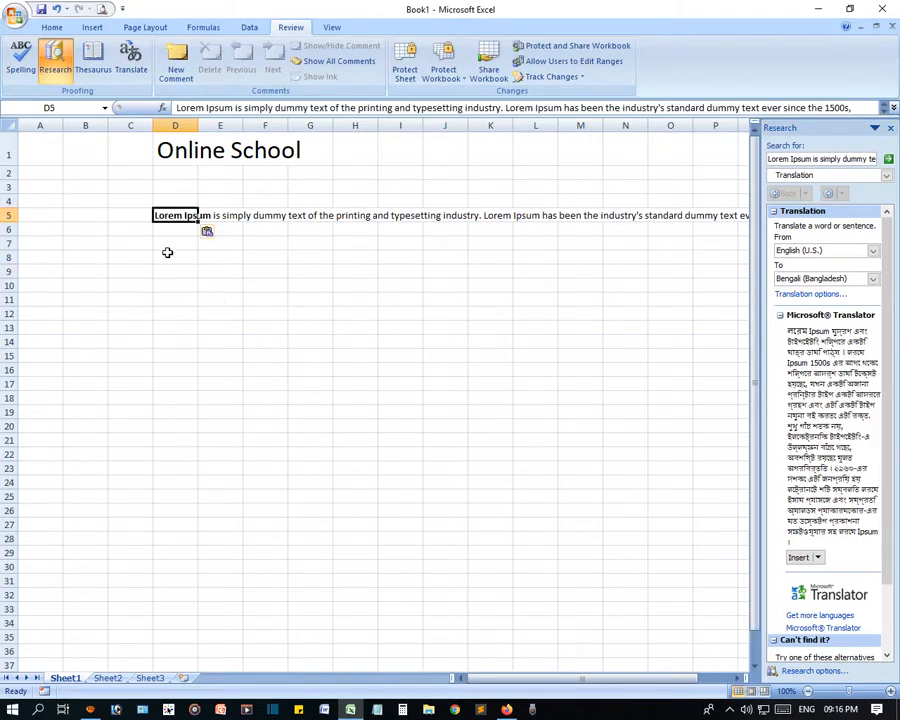
pyautogui.click(165, 259)
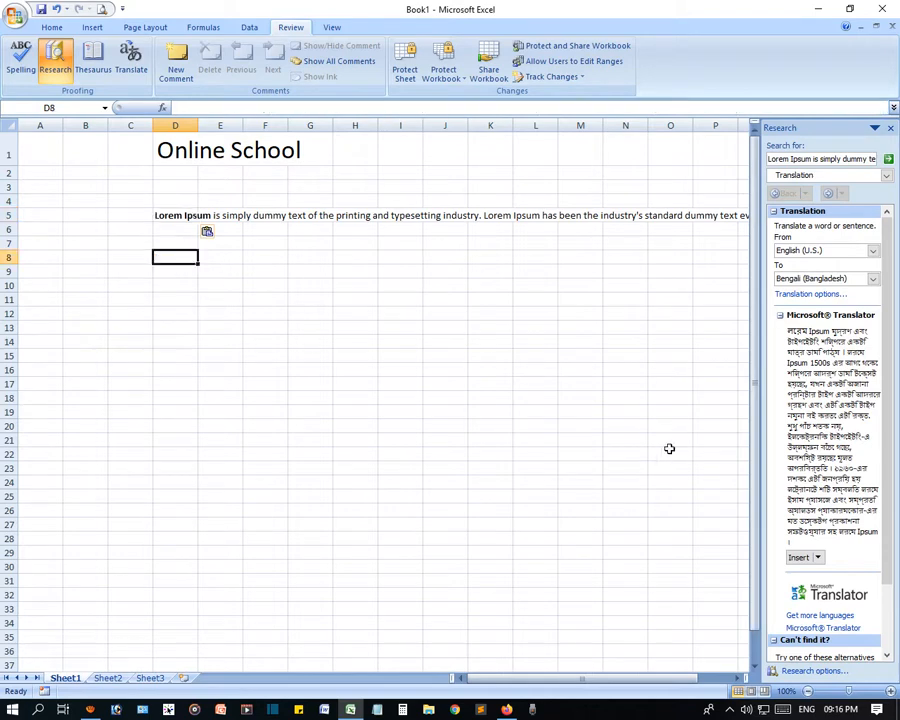
pyautogui.moveTo(818, 343); pyautogui.dragTo(820, 478)
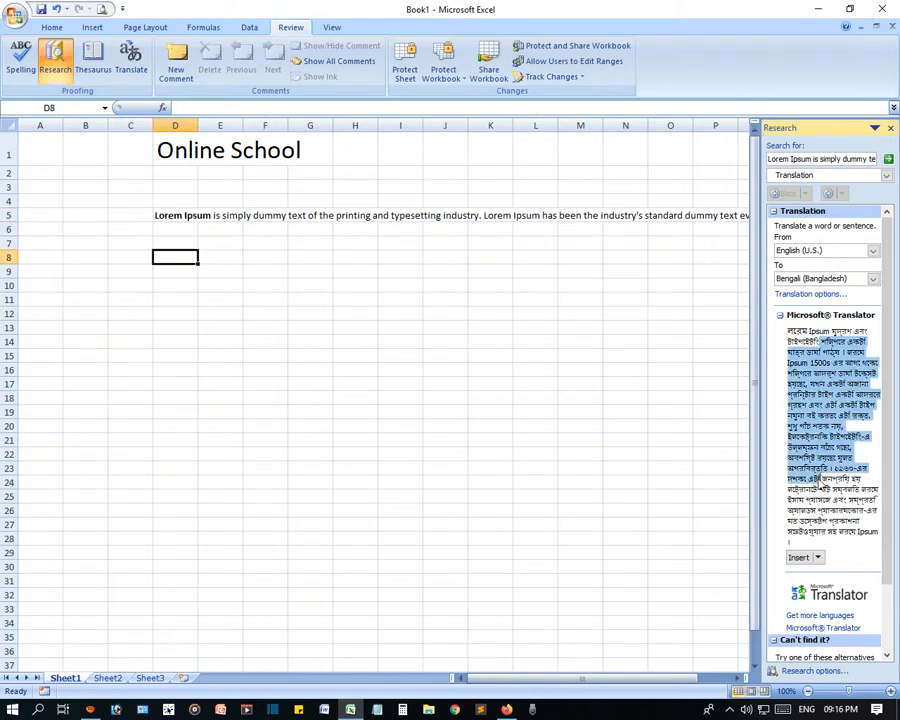
pyautogui.click(821, 477)
pyautogui.scroll(-2, 823, 458)
pyautogui.scroll(2, 812, 375)
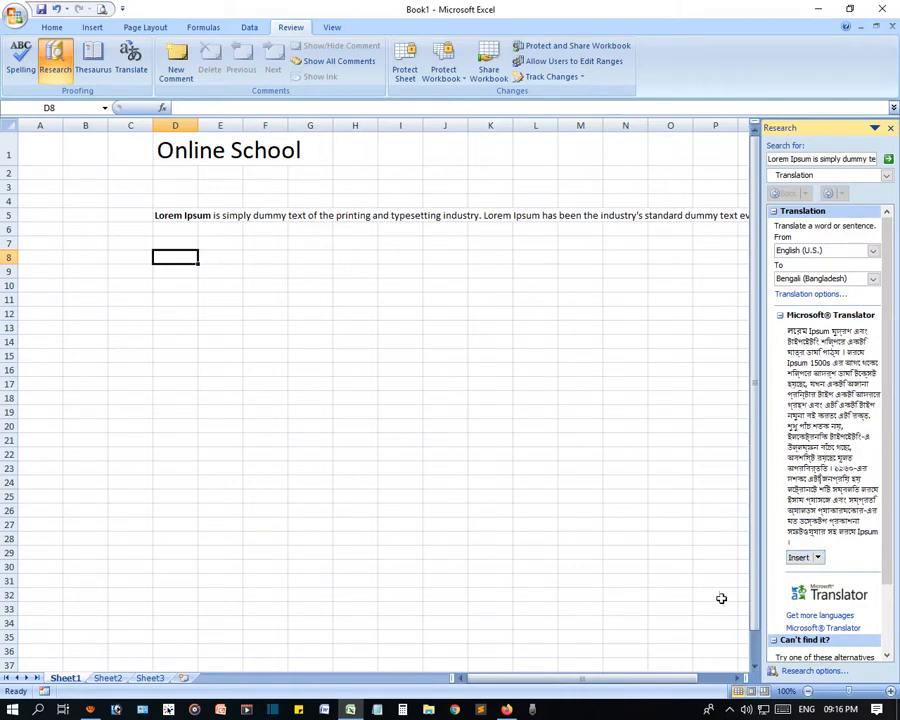
# Insert the Bengali translation into cell D8
pyautogui.click(818, 558)
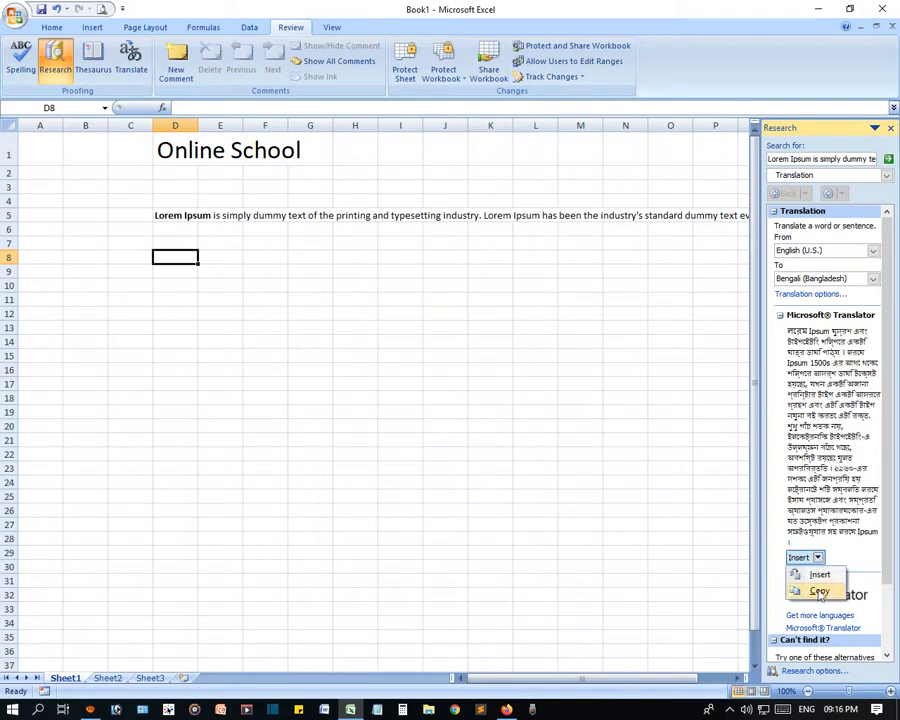
pyautogui.click(797, 407)
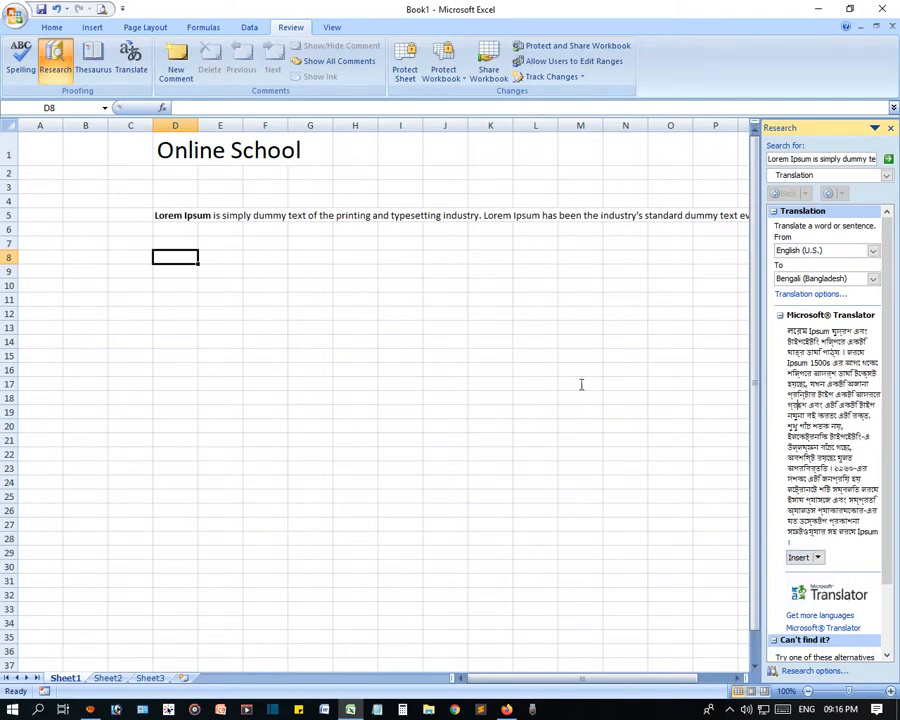
pyautogui.click(187, 314)
pyautogui.click(173, 261)
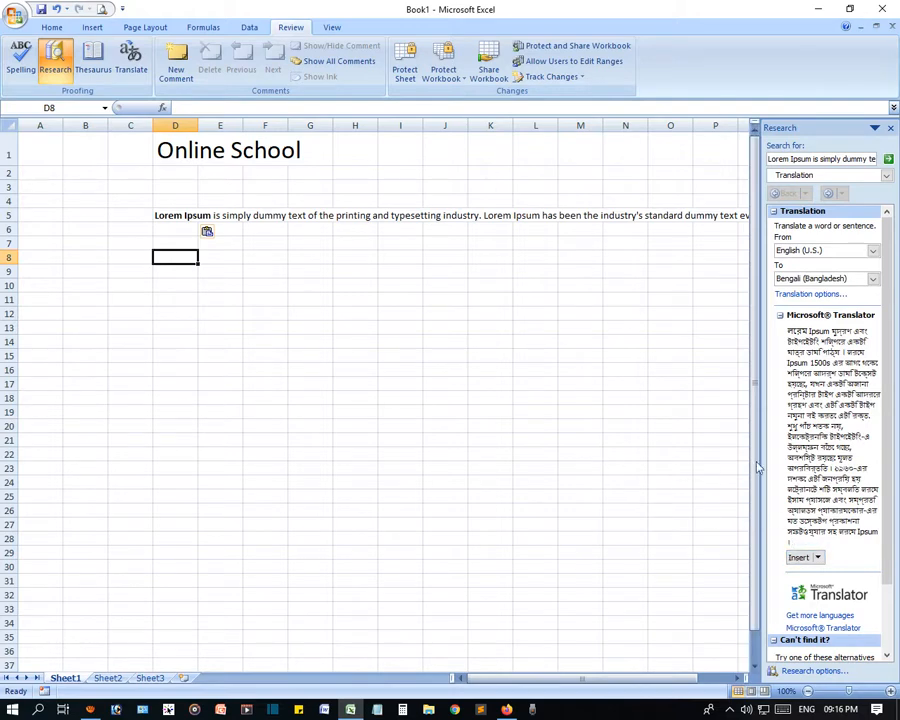
pyautogui.click(798, 558)
pyautogui.click(365, 338)
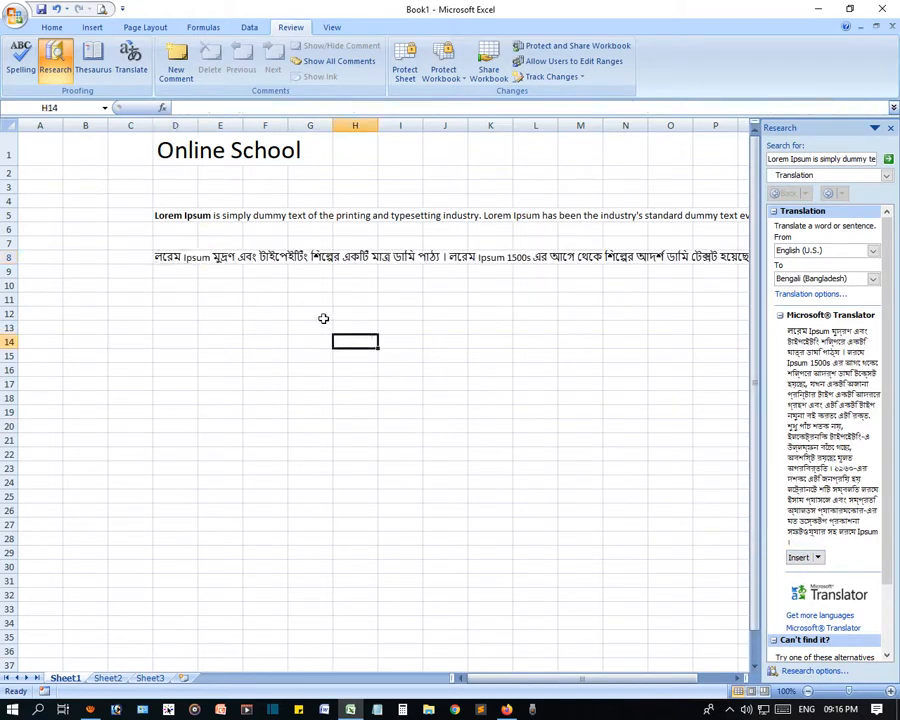
pyautogui.click(171, 255)
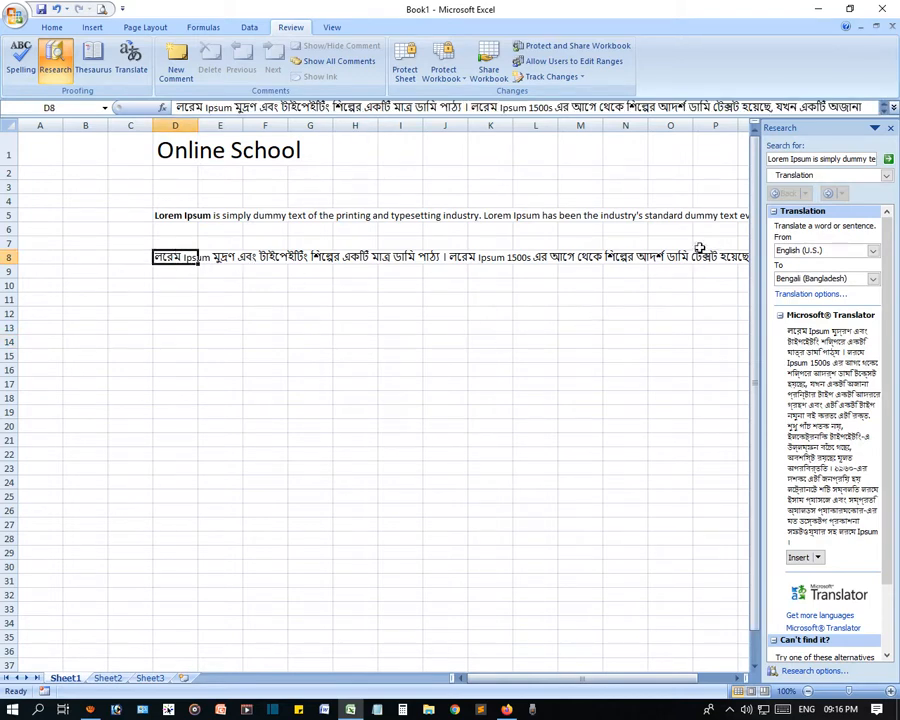
pyautogui.moveTo(504, 676); pyautogui.dragTo(406, 596)
pyautogui.click(265, 426)
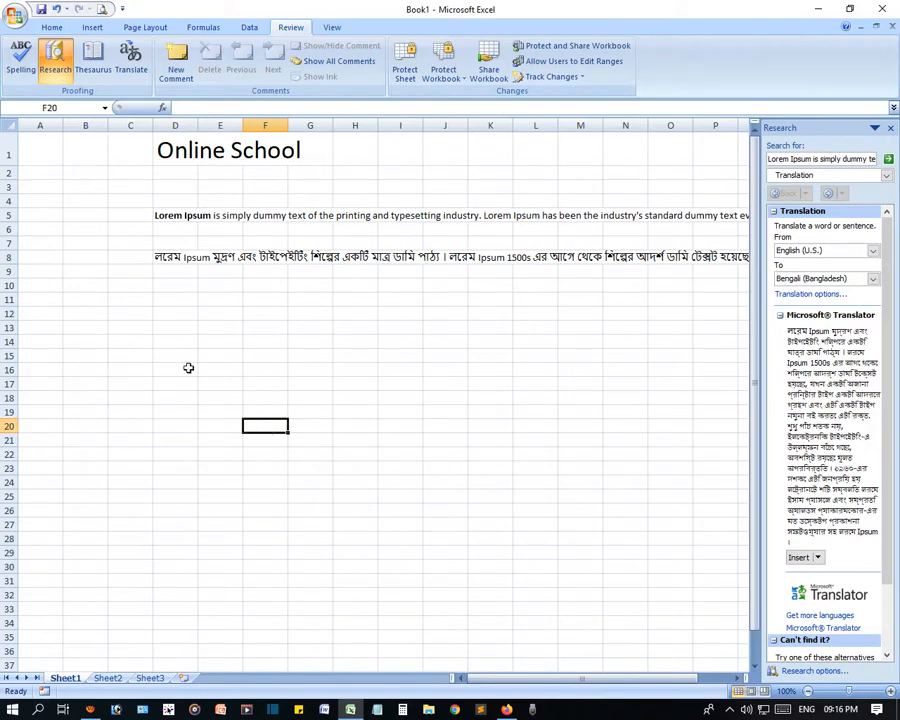
pyautogui.click(172, 314)
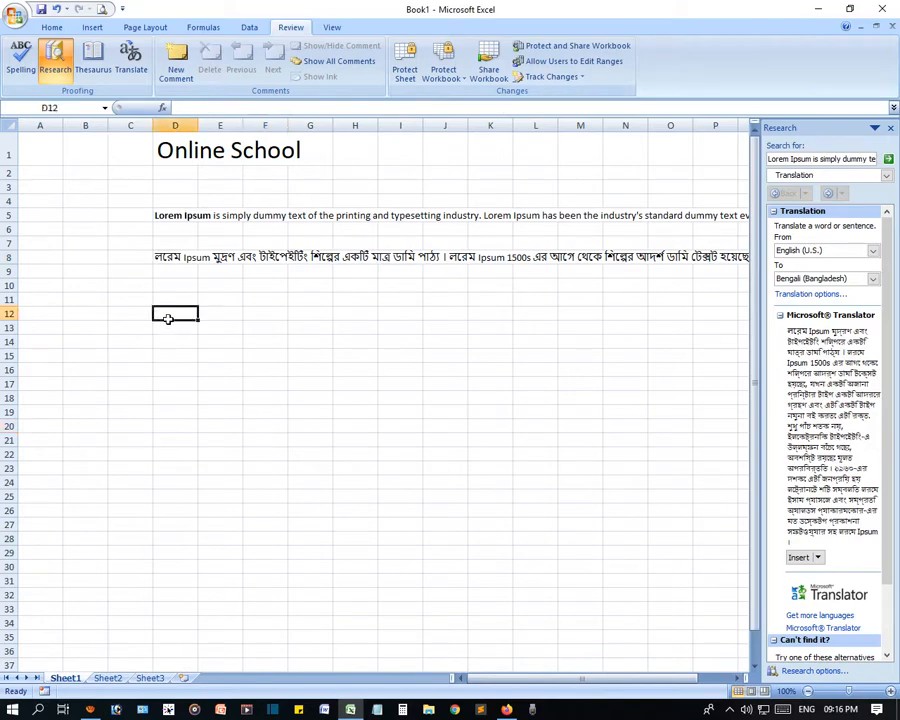
# Switch to Firefox, open google.com in a new tab, and search for "dummy text" to look through the results
pyautogui.click(507, 710)
pyautogui.click(310, 364)
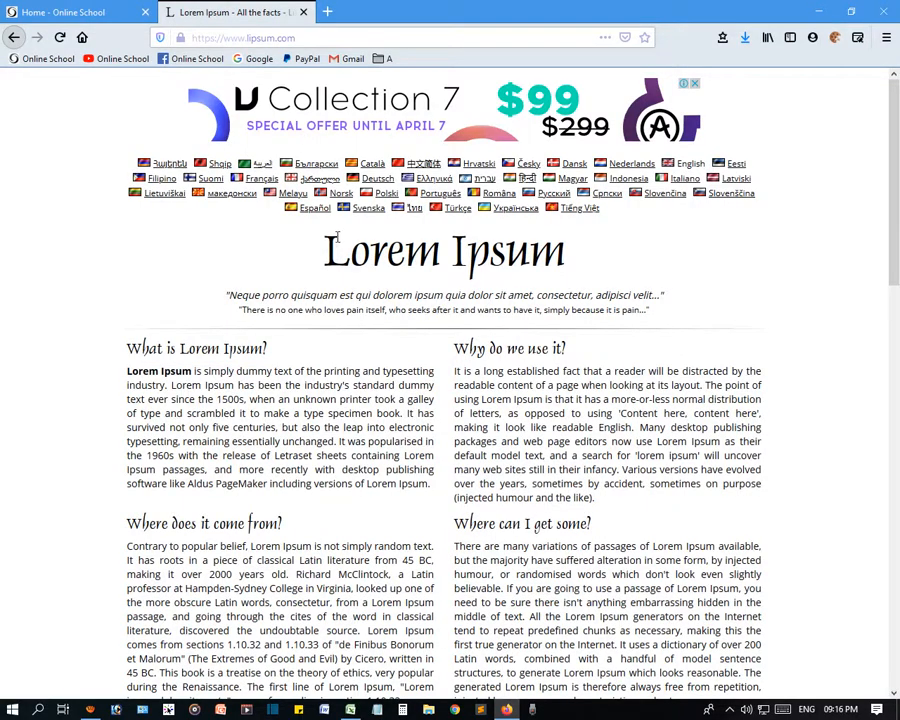
pyautogui.hotkey('ctrl', 't')
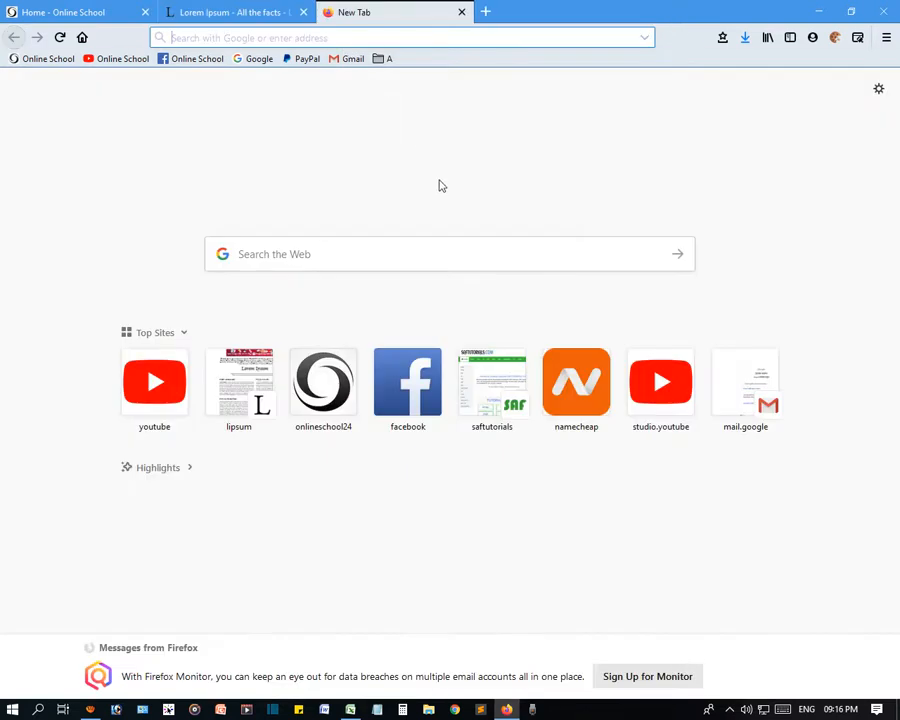
pyautogui.write('google.com')
pyautogui.press('Return')
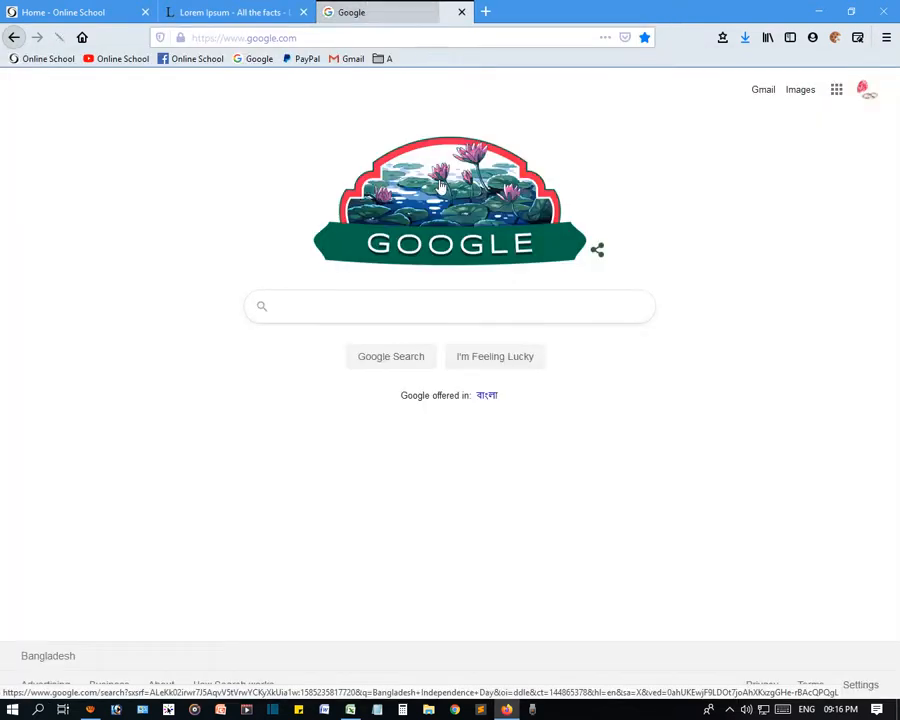
pyautogui.write('dummy te')
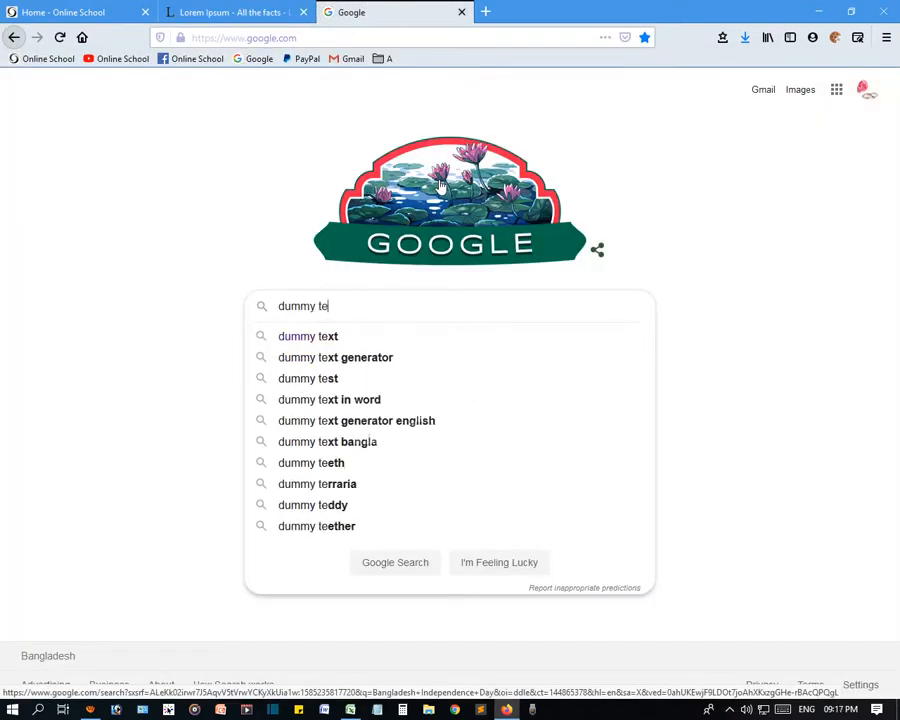
pyautogui.write('xt')
pyautogui.press('Return')
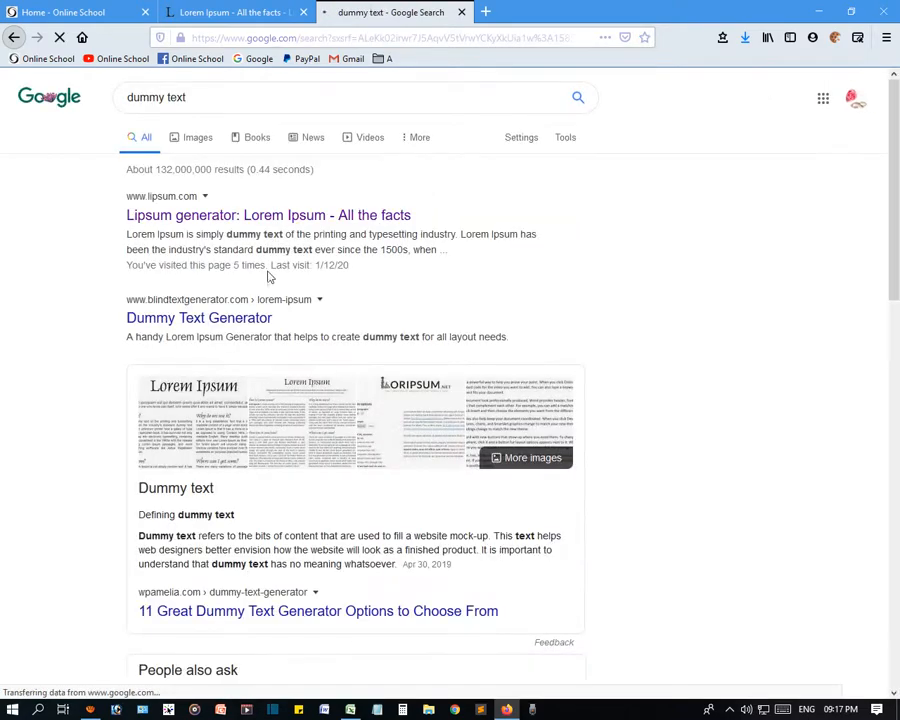
pyautogui.scroll(-8, 5, 393)
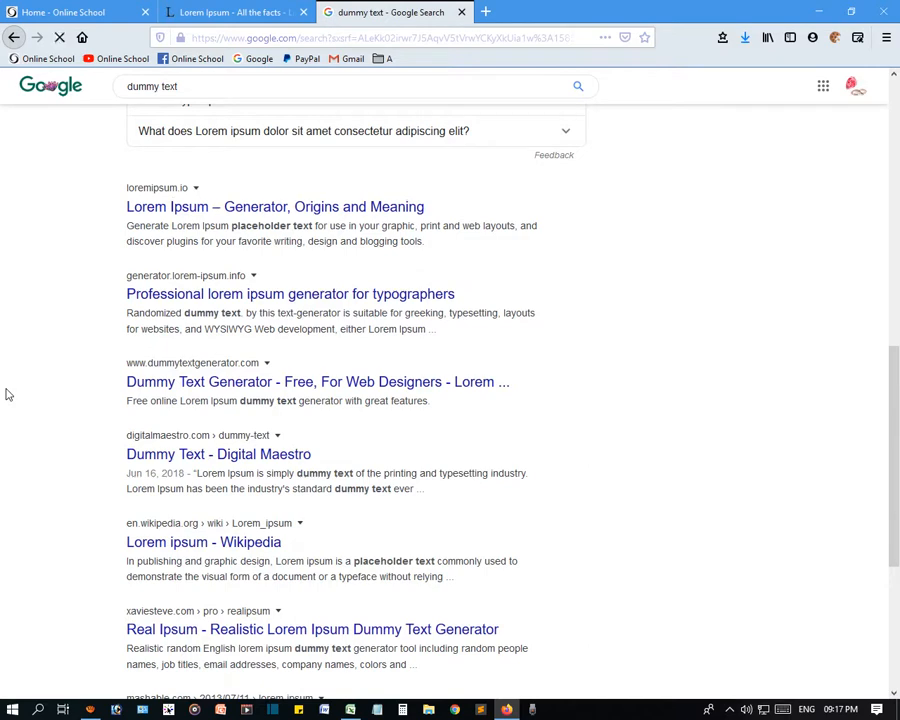
# Open Mashable's "56 Unique Lorem Ipsum Generators" article from the search results in a new tab
pyautogui.scroll(-3, 6, 394)
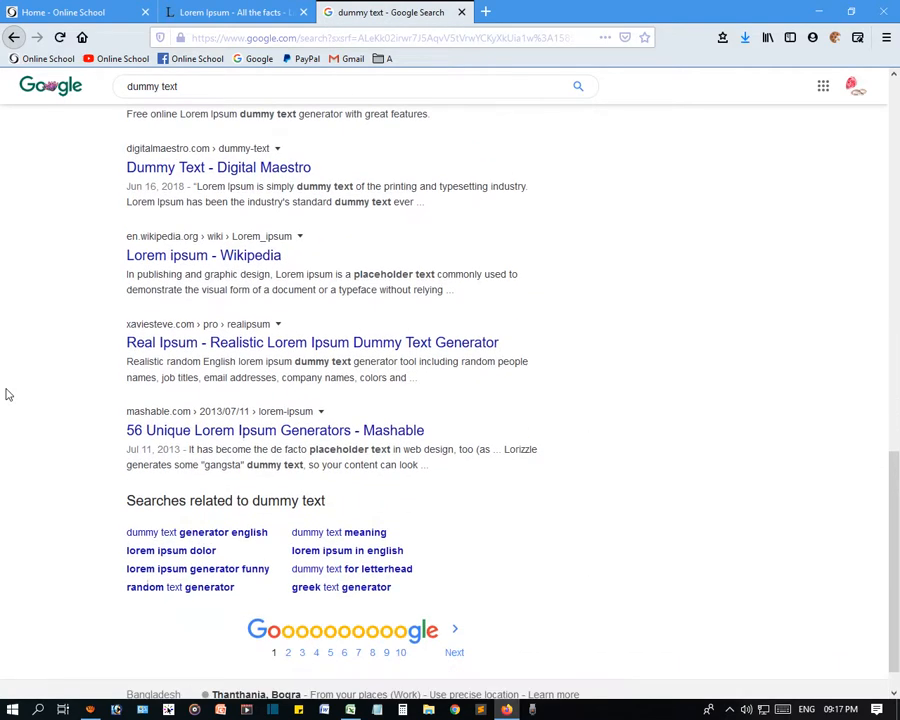
pyautogui.middleClick(293, 433)
pyautogui.click(555, 12)
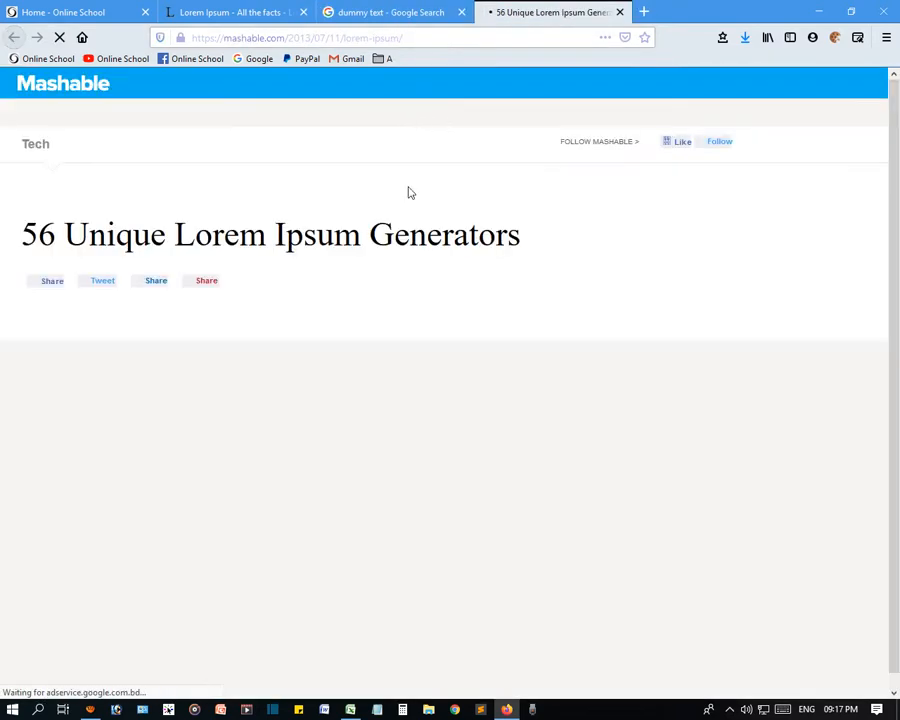
# Copy the introductory paragraph under "Cupcake Ipsum", decline the site's notification offer, and paste the paragraph into cell D12 in Excel
pyautogui.scroll(-6, 230, 440)
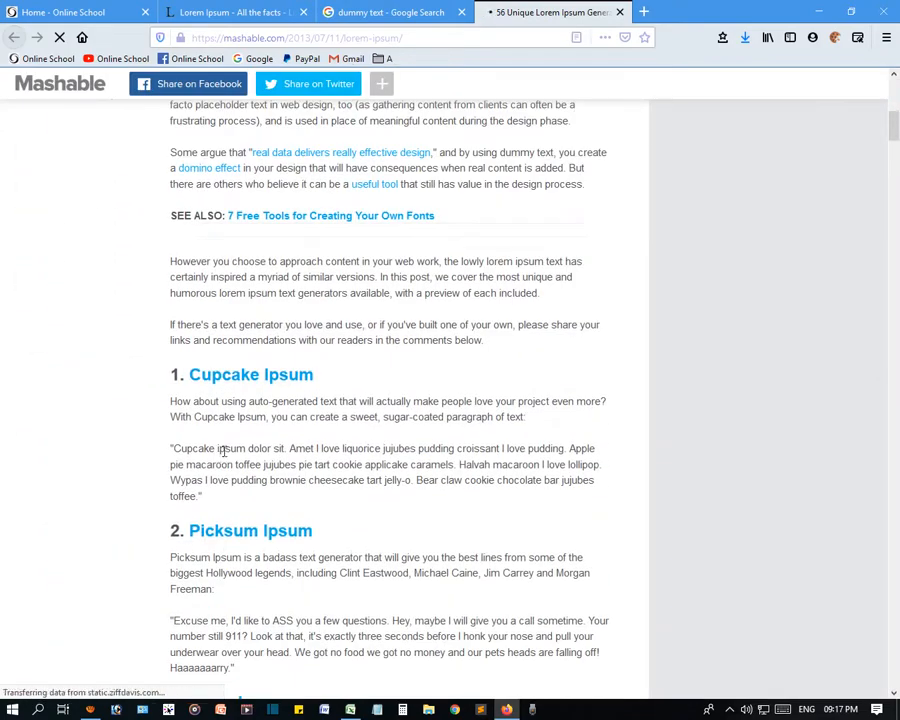
pyautogui.doubleClick(390, 401)
pyautogui.click(363, 463)
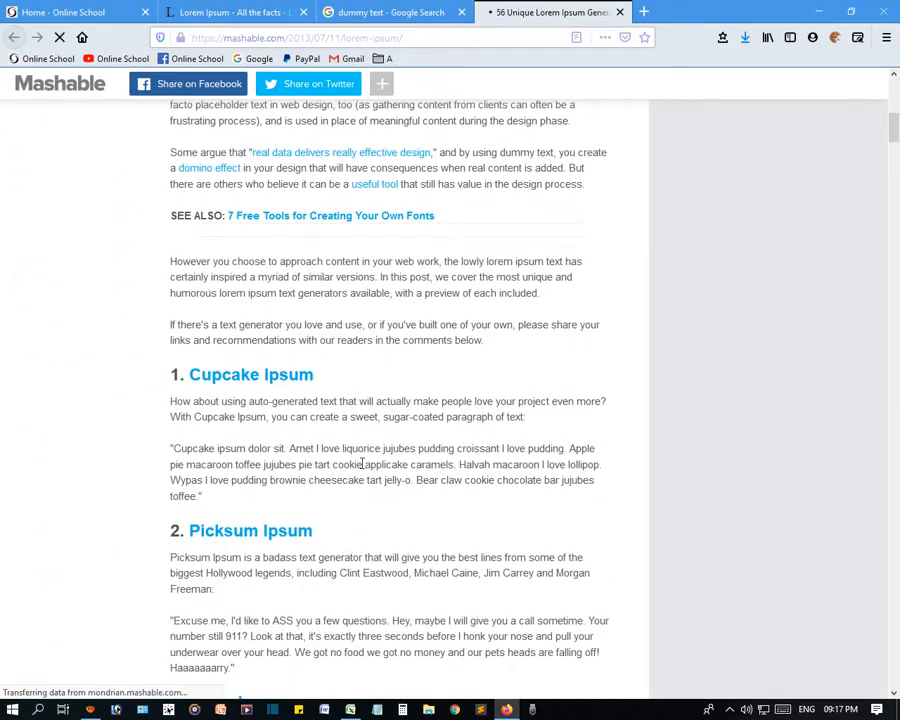
pyautogui.tripleClick(340, 399)
pyautogui.hotkey('ctrl', 'c')
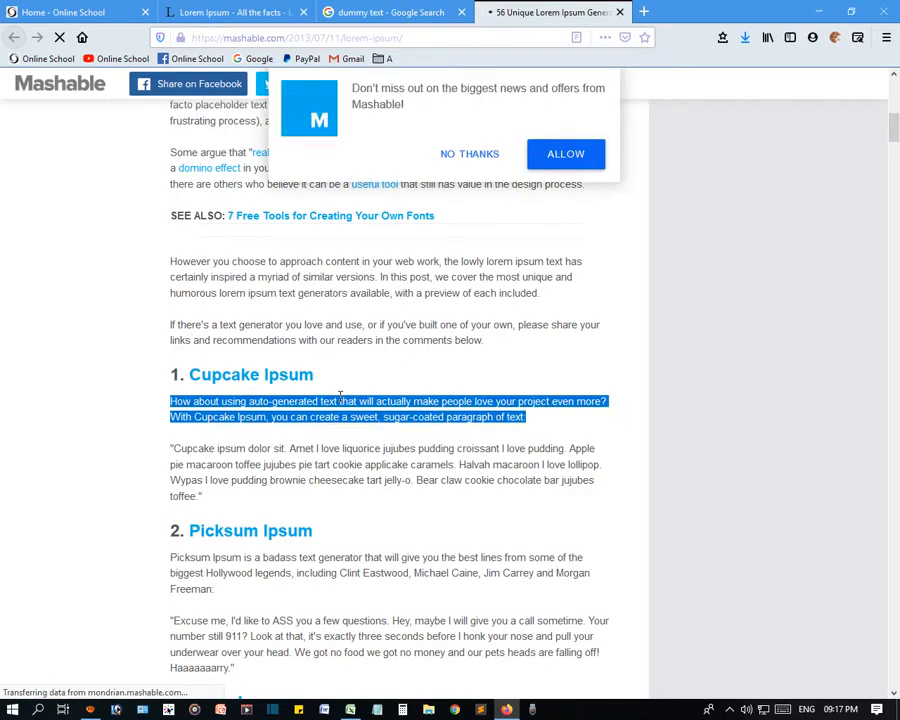
pyautogui.click(470, 155)
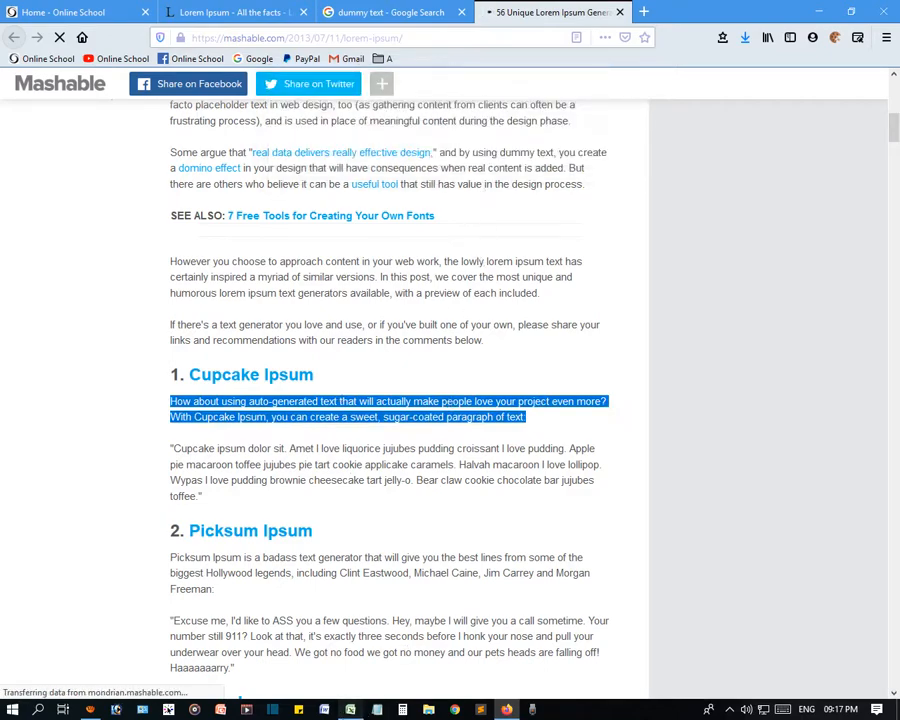
pyautogui.click(352, 706)
pyautogui.hotkey('ctrl', 'v')
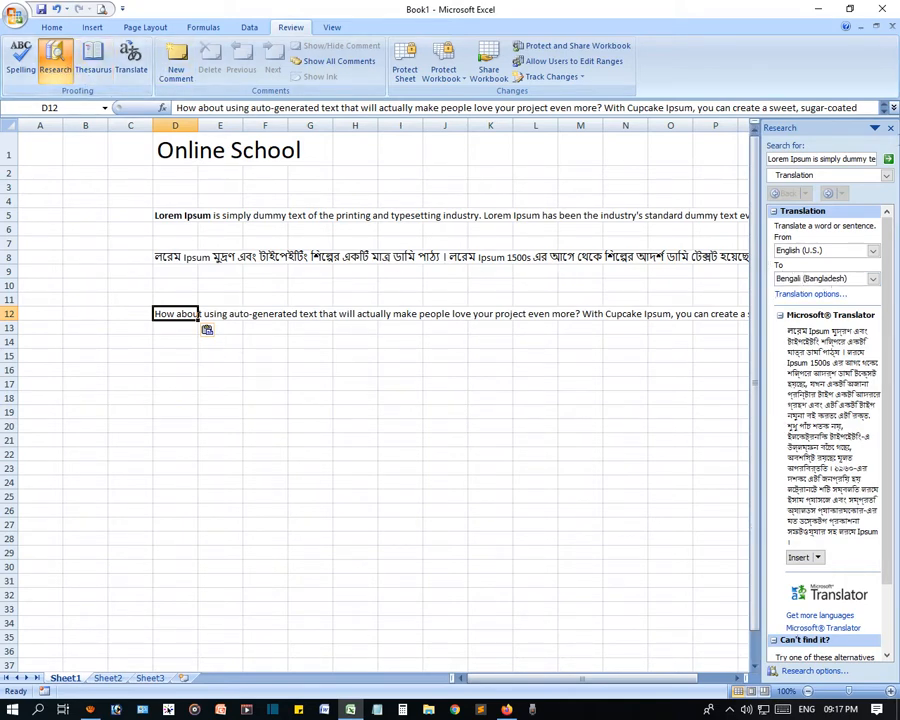
# Restart the Translate tool on the text in cell D12 and set its target language to Greek
pyautogui.click(891, 131)
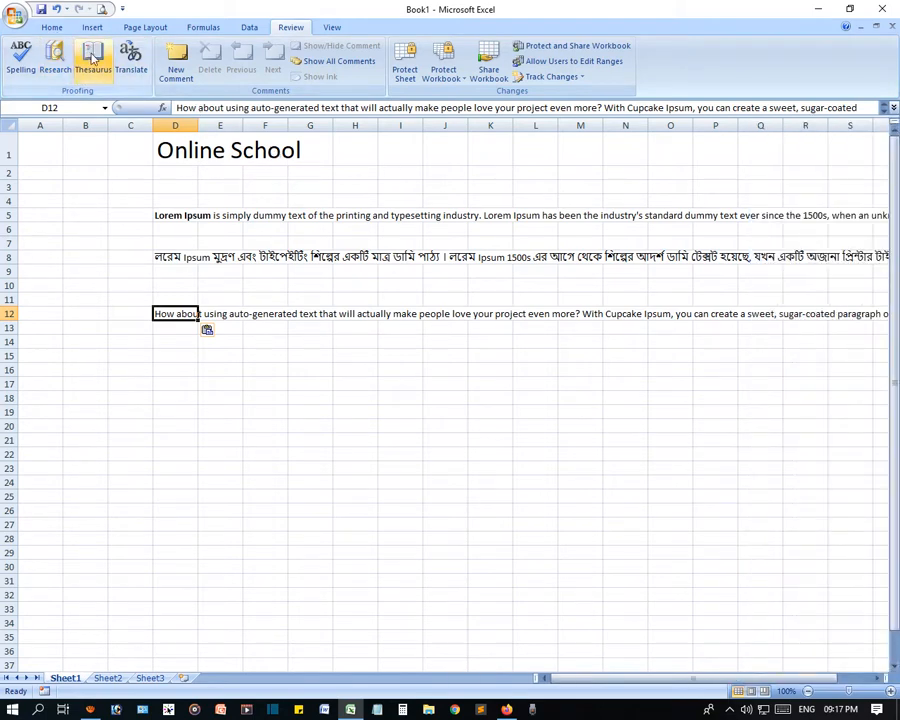
pyautogui.click(131, 62)
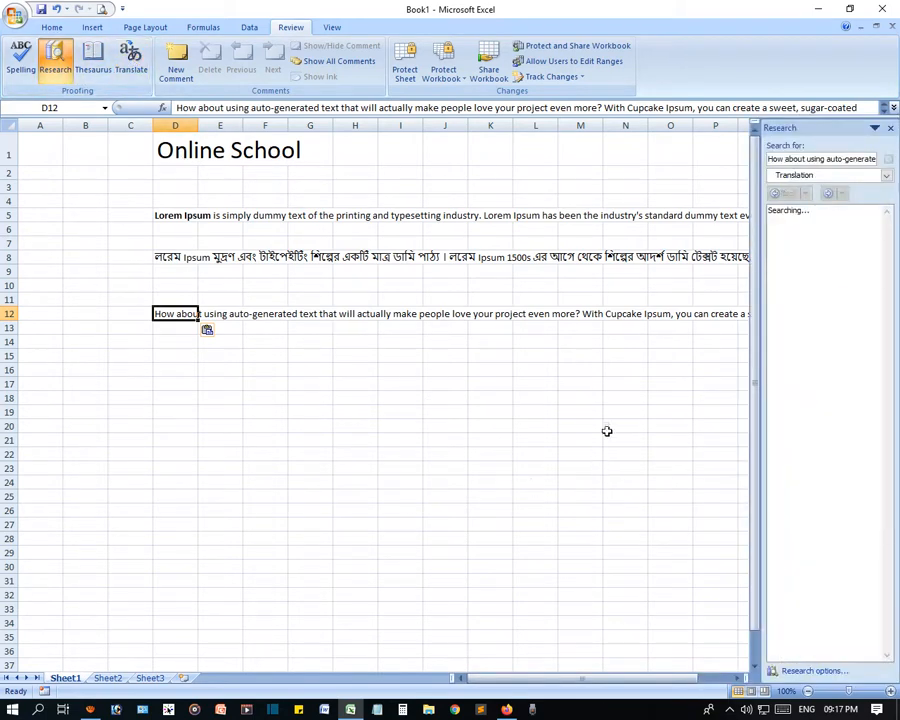
pyautogui.tripleClick(790, 157)
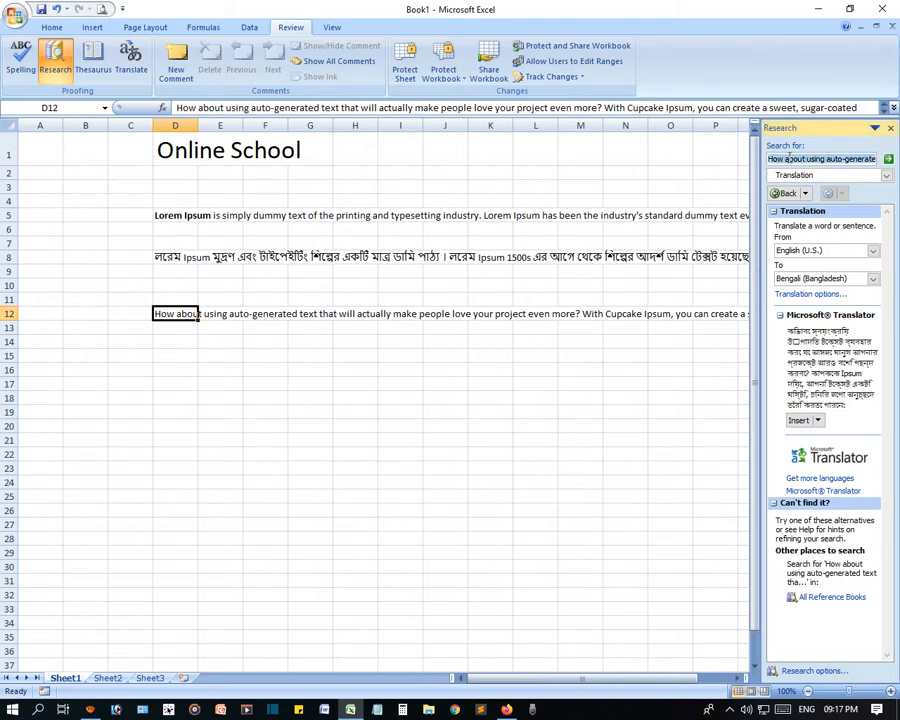
pyautogui.click(790, 157)
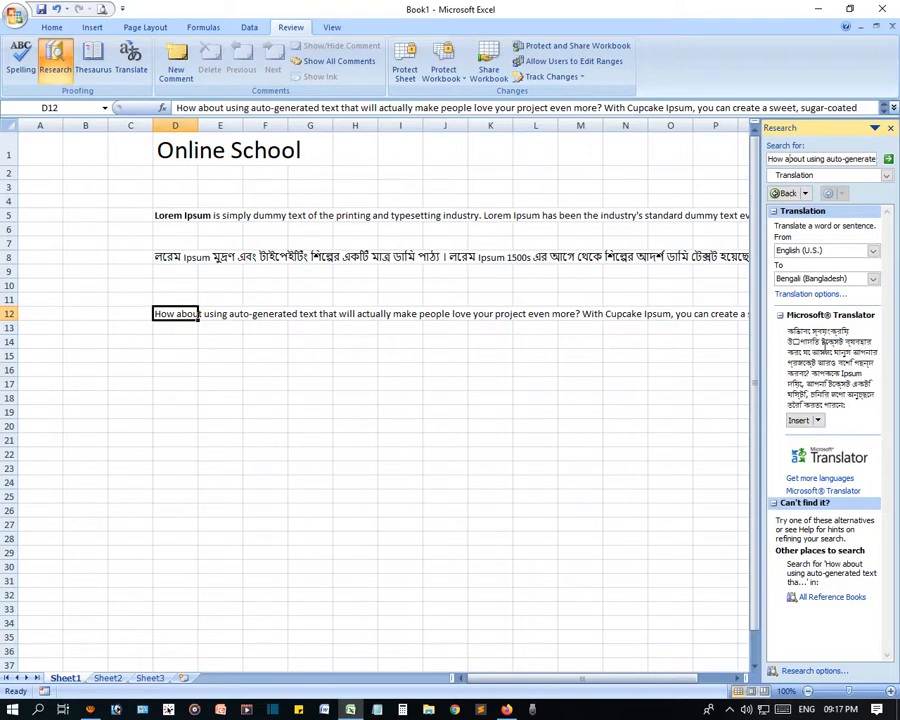
pyautogui.click(873, 279)
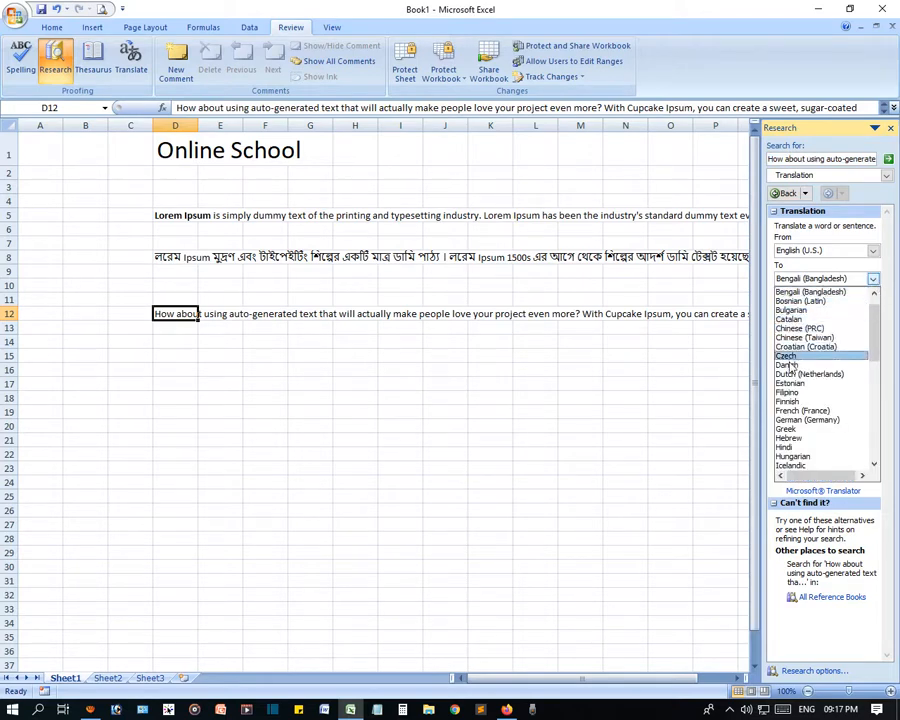
pyautogui.click(800, 429)
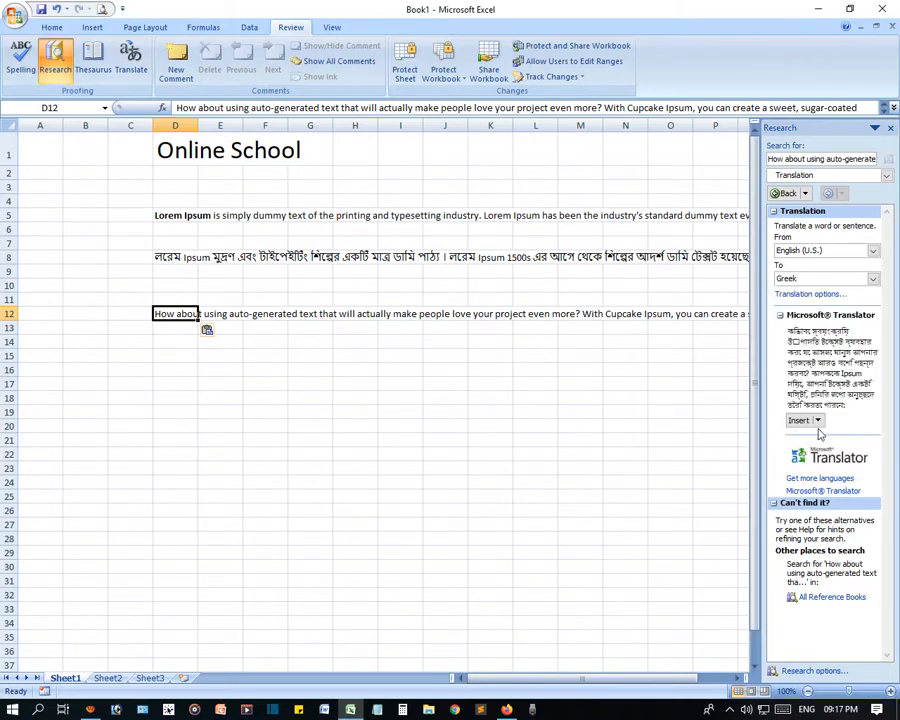
# Insert the Greek translation into cell D13, directly below the English paragraph
pyautogui.click(185, 356)
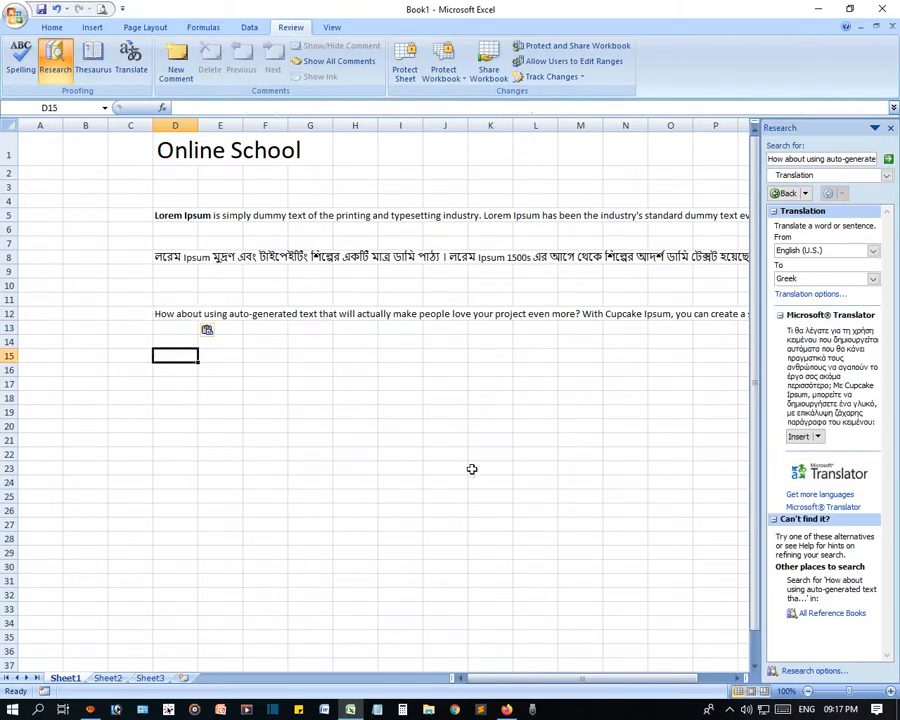
pyautogui.click(161, 327)
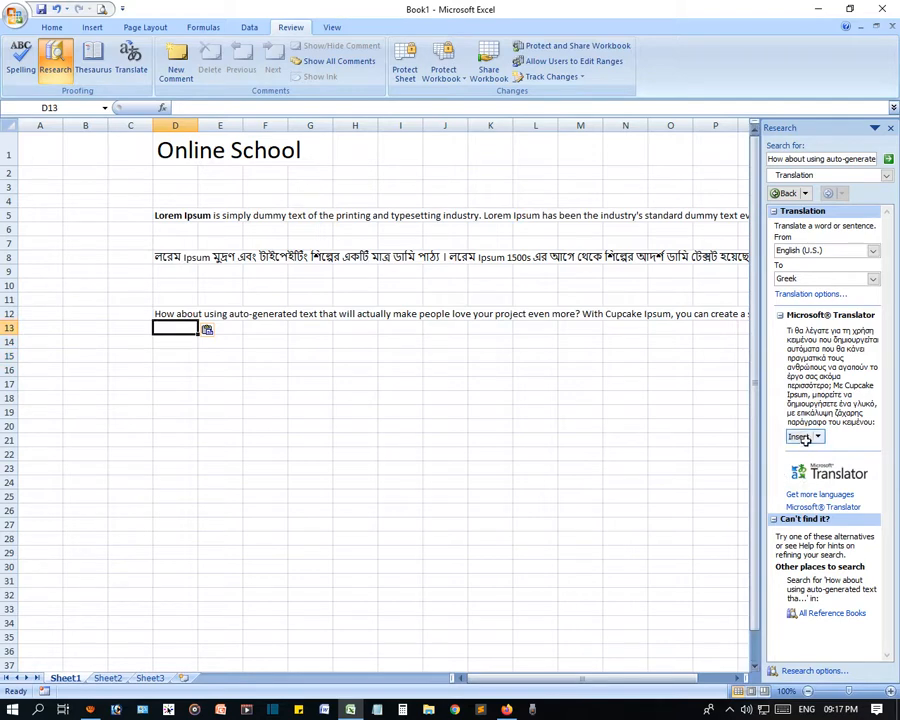
pyautogui.click(799, 437)
pyautogui.click(446, 384)
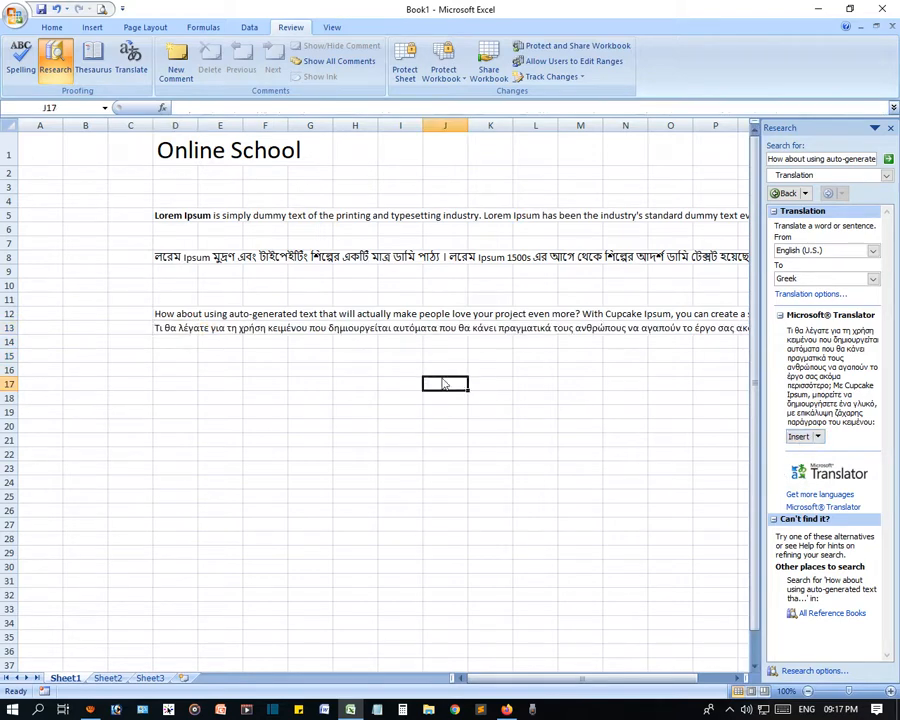
pyautogui.click(170, 324)
pyautogui.click(192, 452)
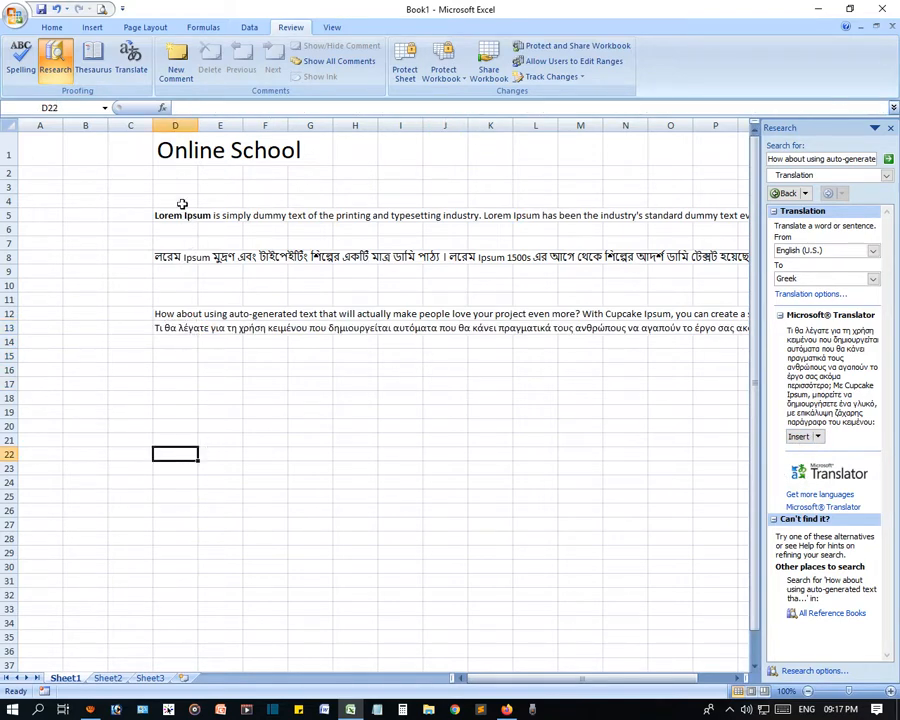
# Copy "Online School" from cell D1 into the translation search and translate it into Greek
pyautogui.click(176, 152)
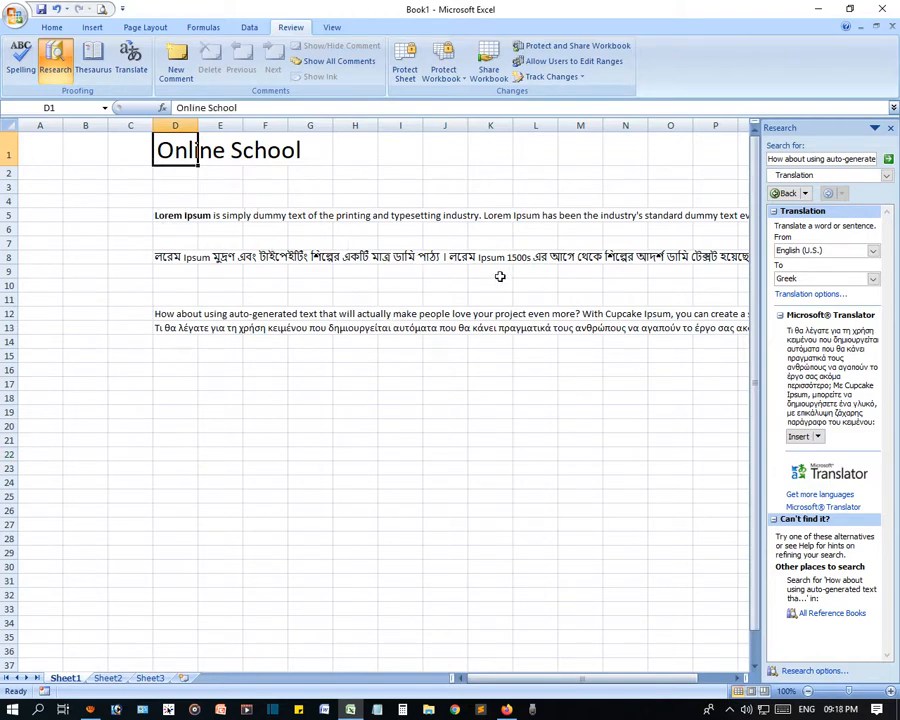
pyautogui.hotkey('ctrl', 'c')
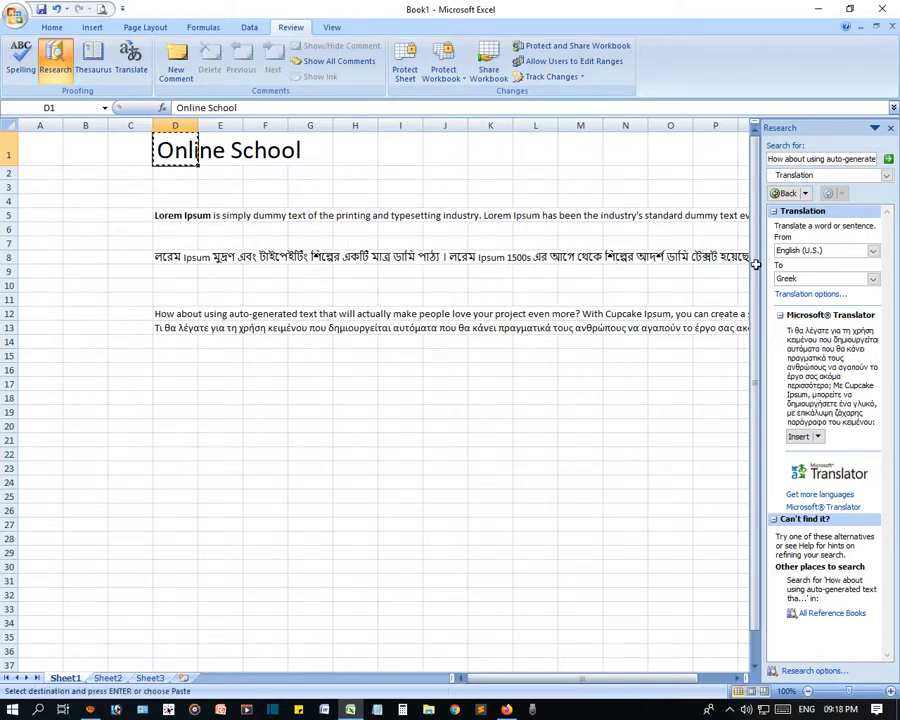
pyautogui.tripleClick(800, 158)
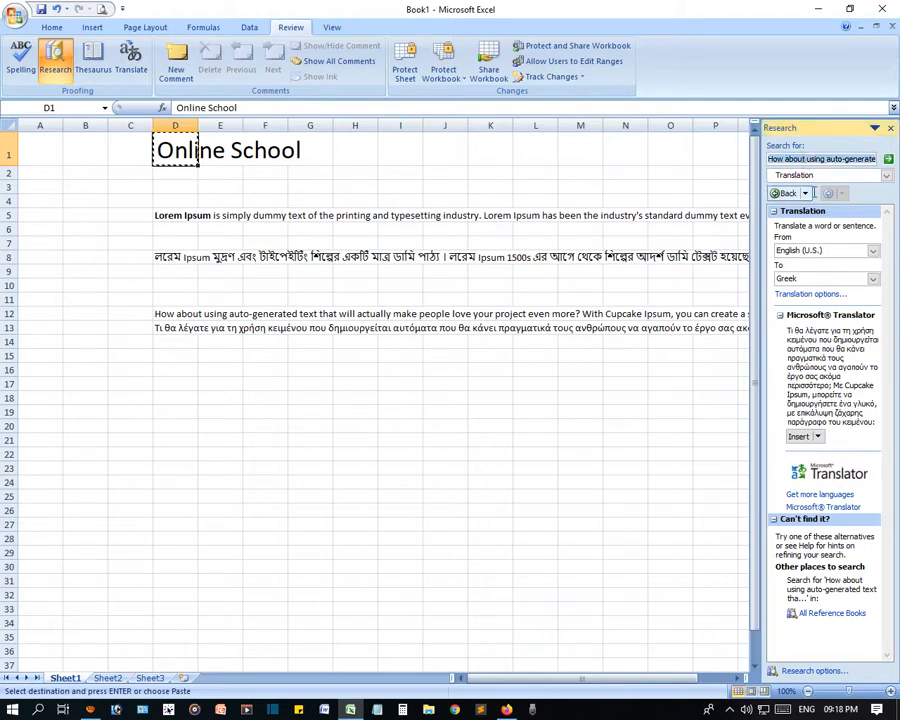
pyautogui.hotkey('ctrl', 'v')
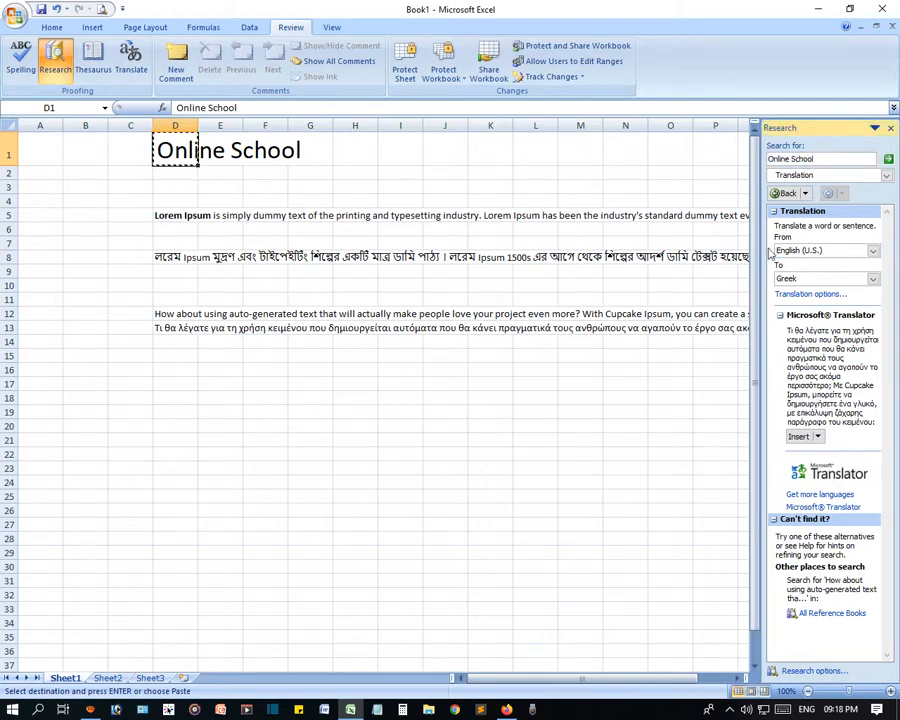
pyautogui.click(888, 159)
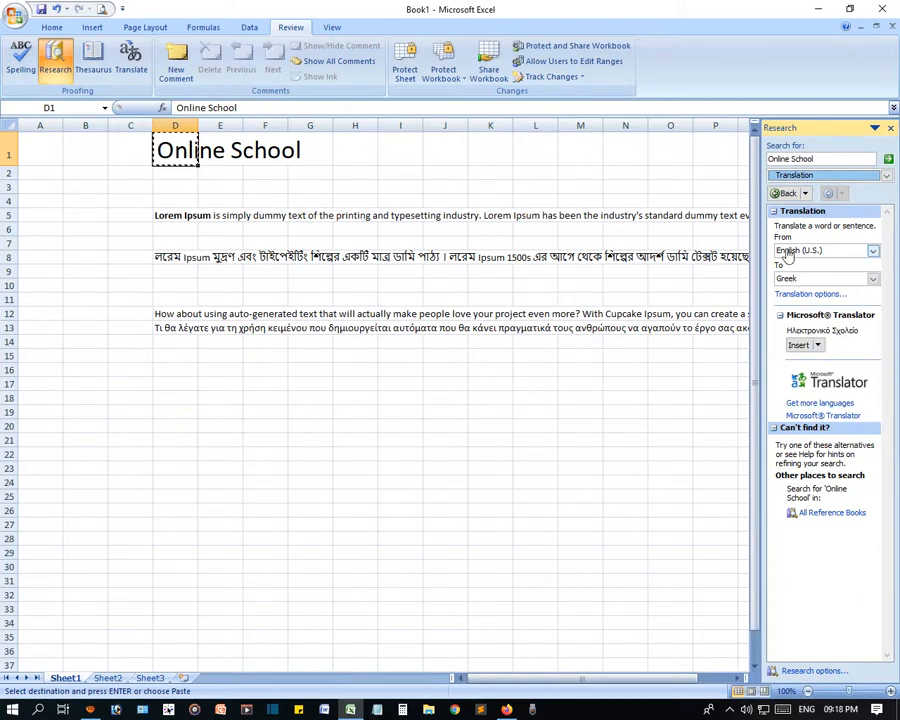
# Enter a single backtick character in cell D20
pyautogui.click(175, 426)
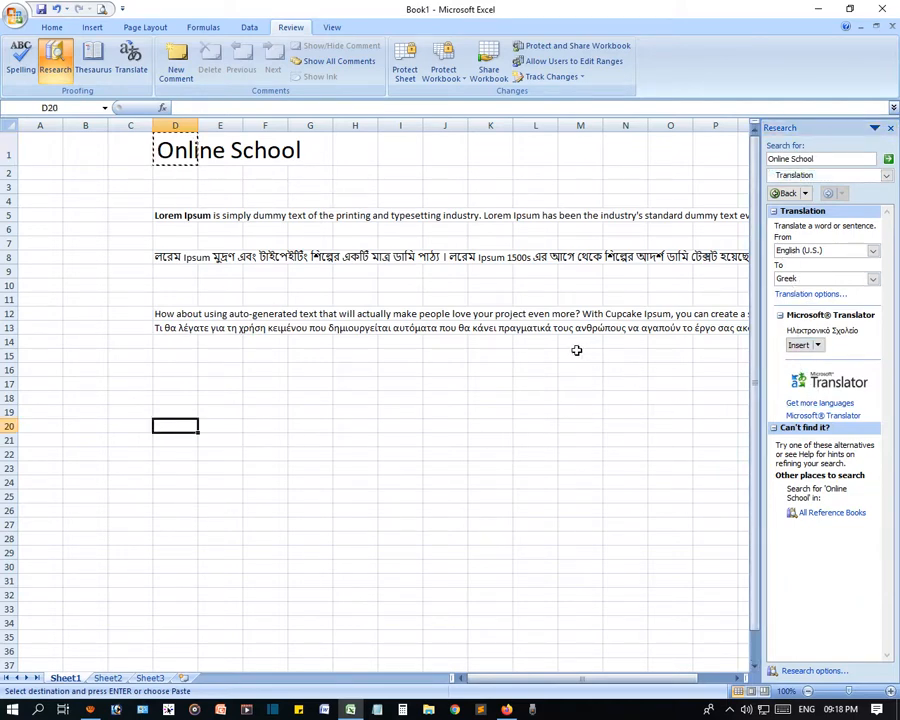
pyautogui.write("'")
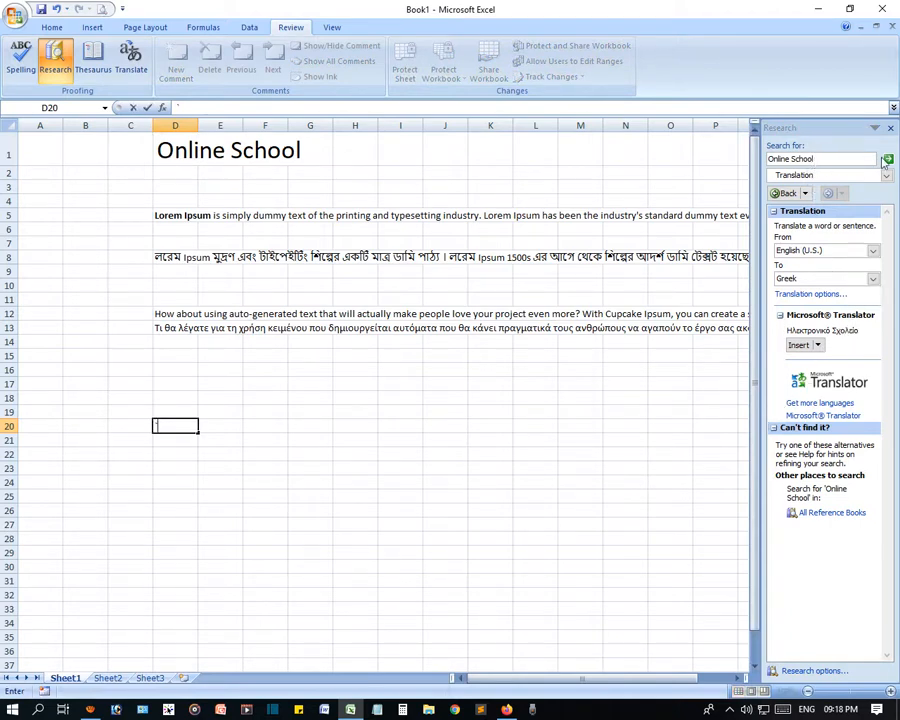
pyautogui.click(405, 466)
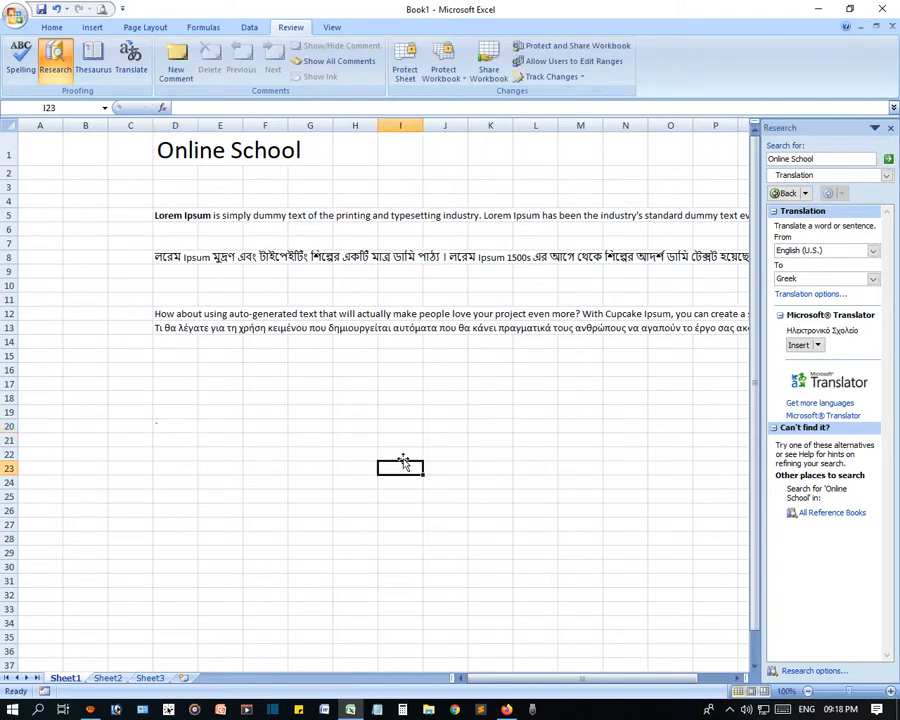
# Translate "Online School" into Bengali (Bangladesh) and insert the translation into cell E21
pyautogui.click(235, 438)
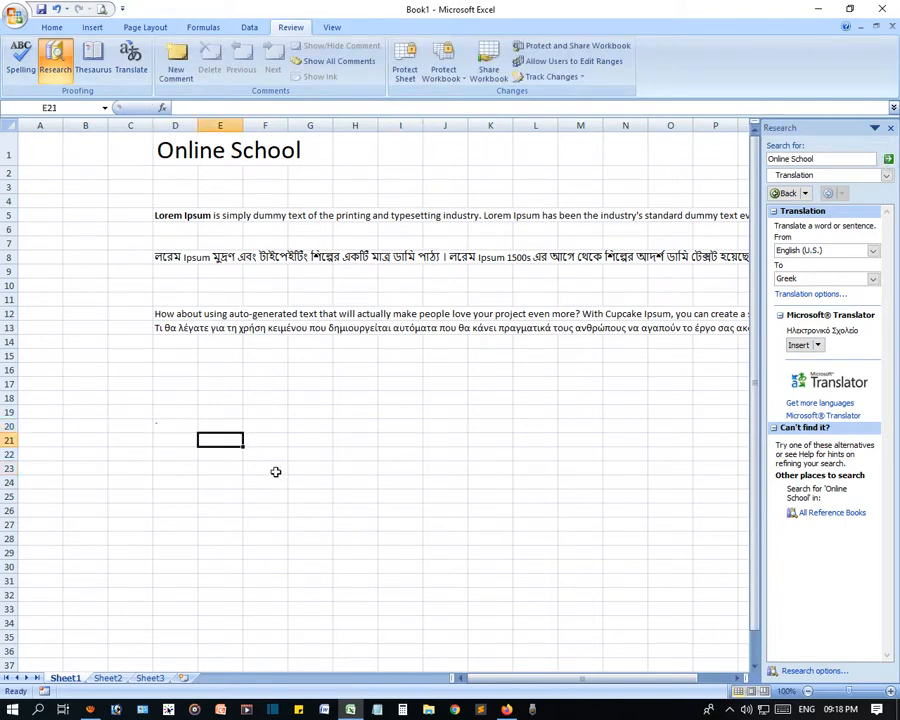
pyautogui.click(873, 279)
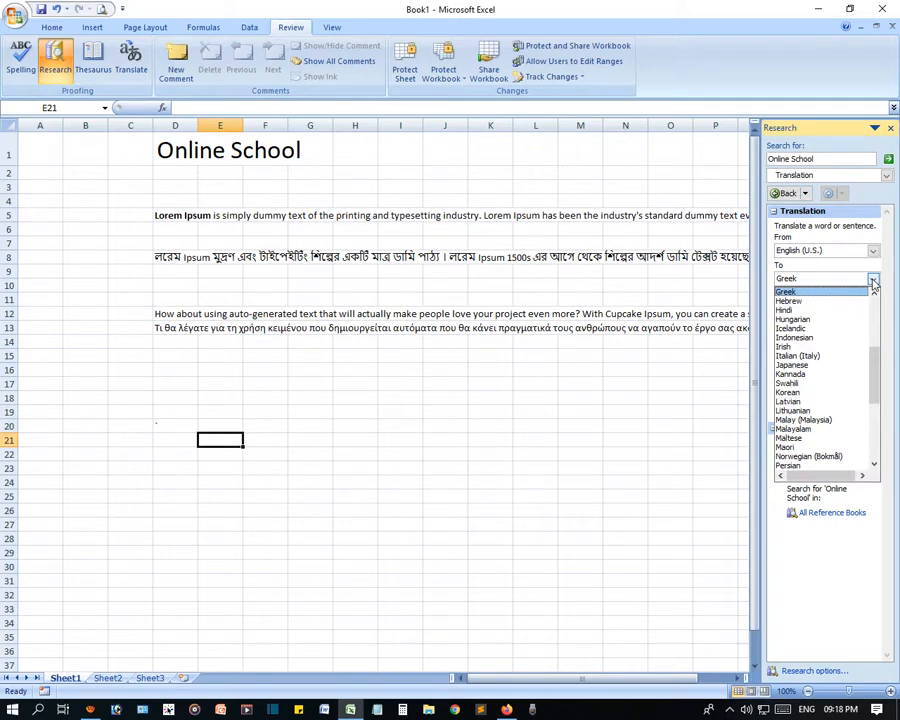
pyautogui.scroll(6, 824, 362)
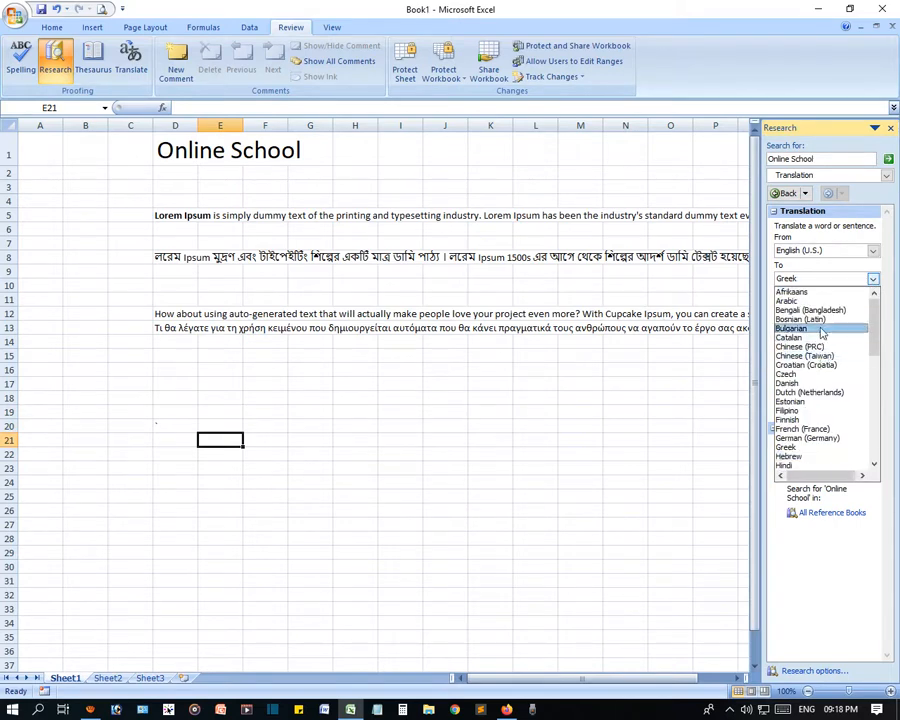
pyautogui.click(810, 310)
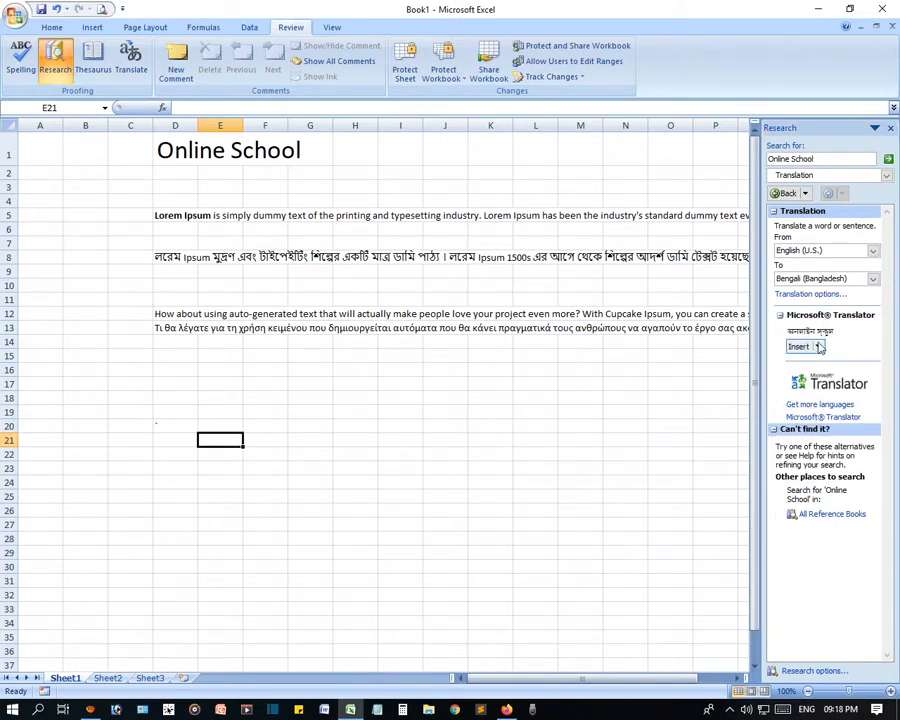
pyautogui.moveTo(787, 331); pyautogui.dragTo(830, 329)
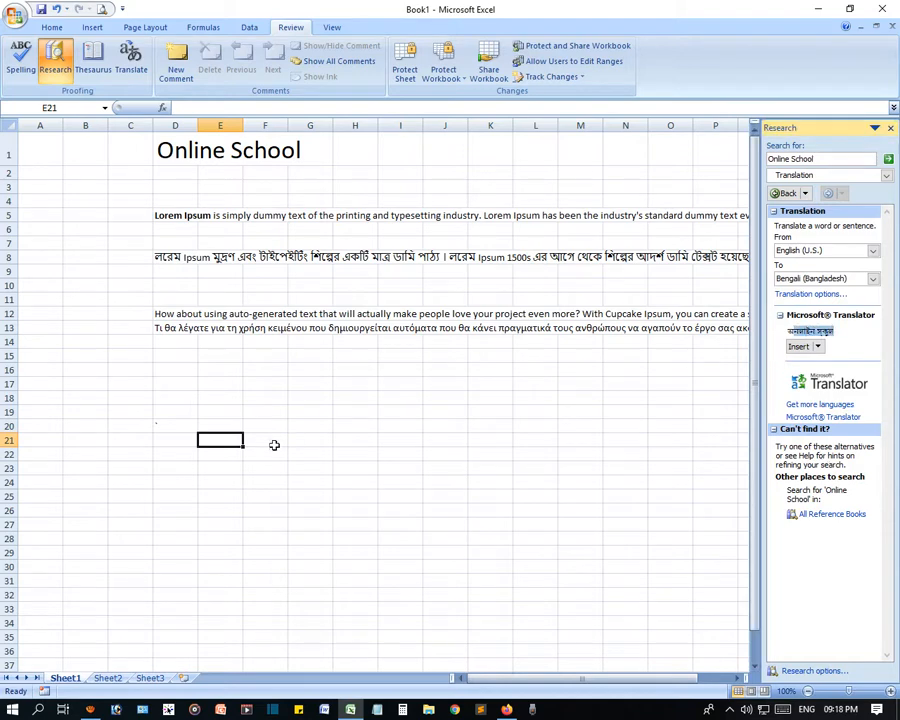
pyautogui.click(799, 347)
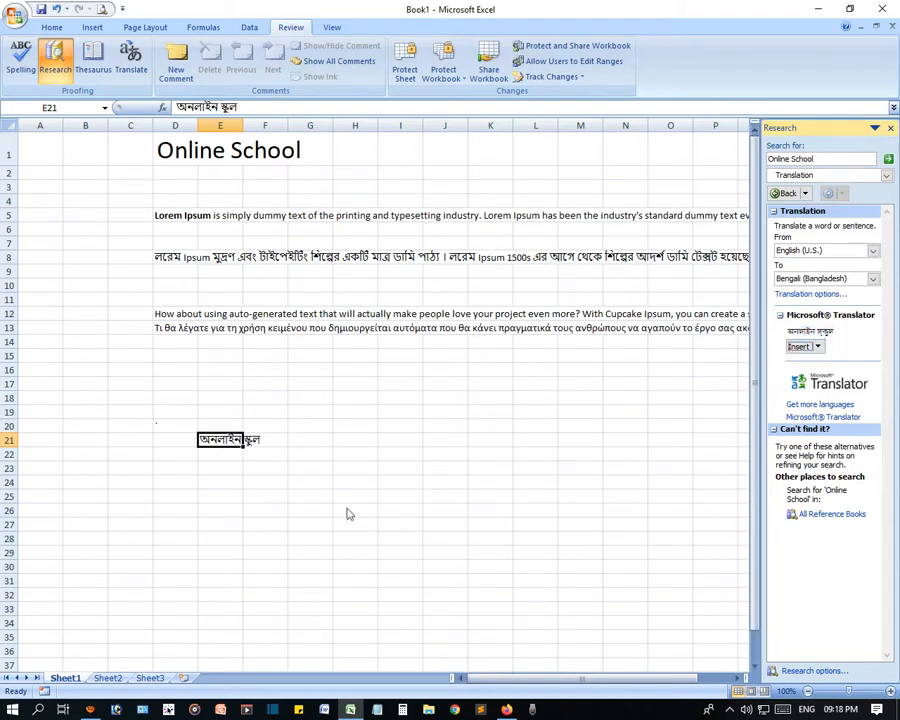
pyautogui.click(344, 512)
pyautogui.click(225, 440)
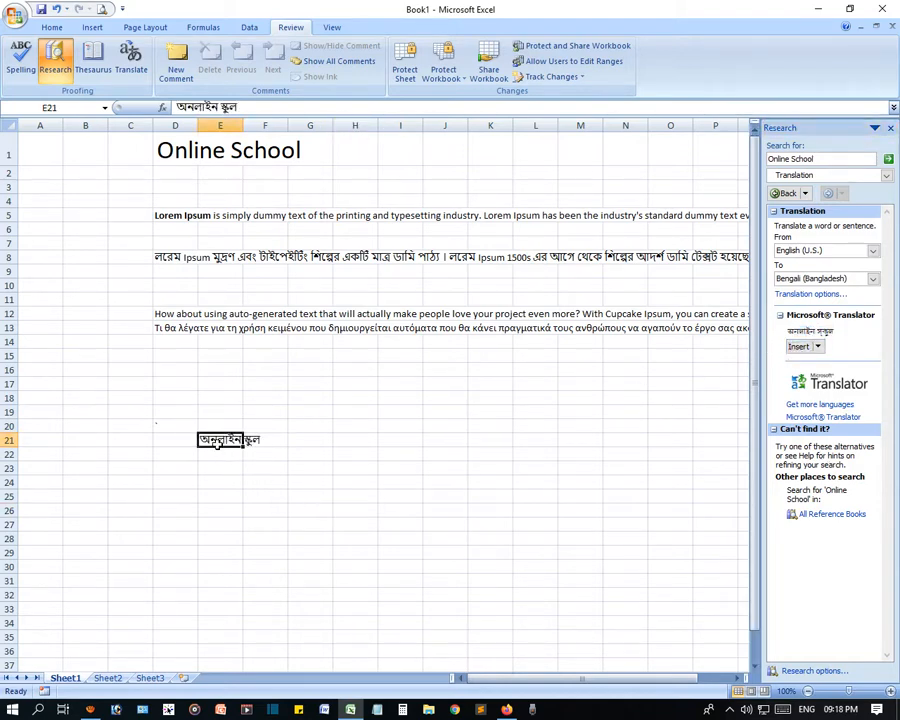
pyautogui.click(352, 495)
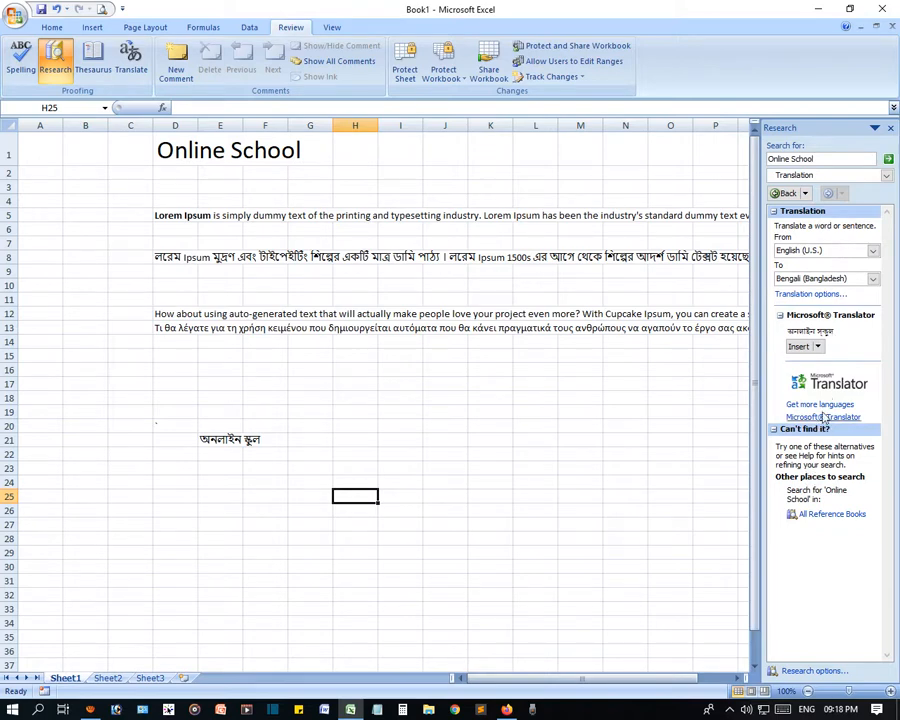
# Translate "Online School" into Arabic and insert the translation into cell H25
pyautogui.click(873, 278)
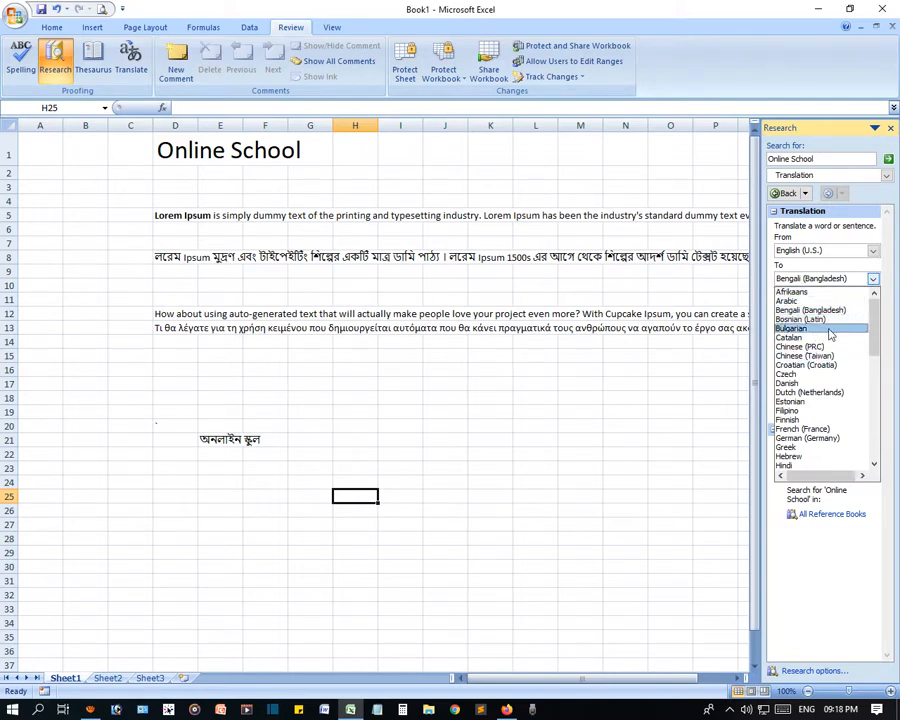
pyautogui.scroll(-1, 818, 398)
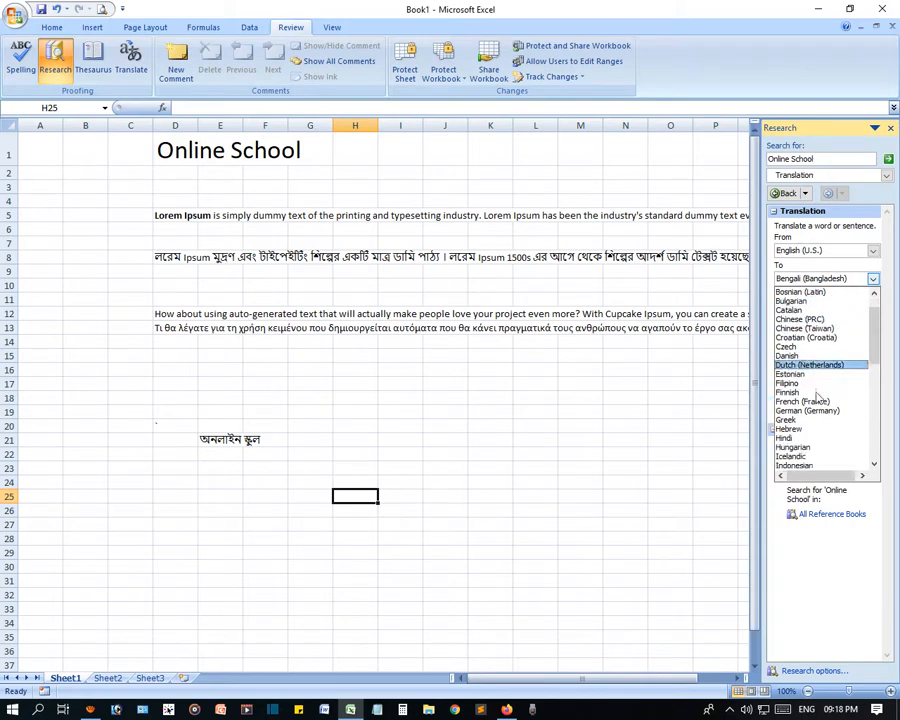
pyautogui.scroll(-10, 818, 398)
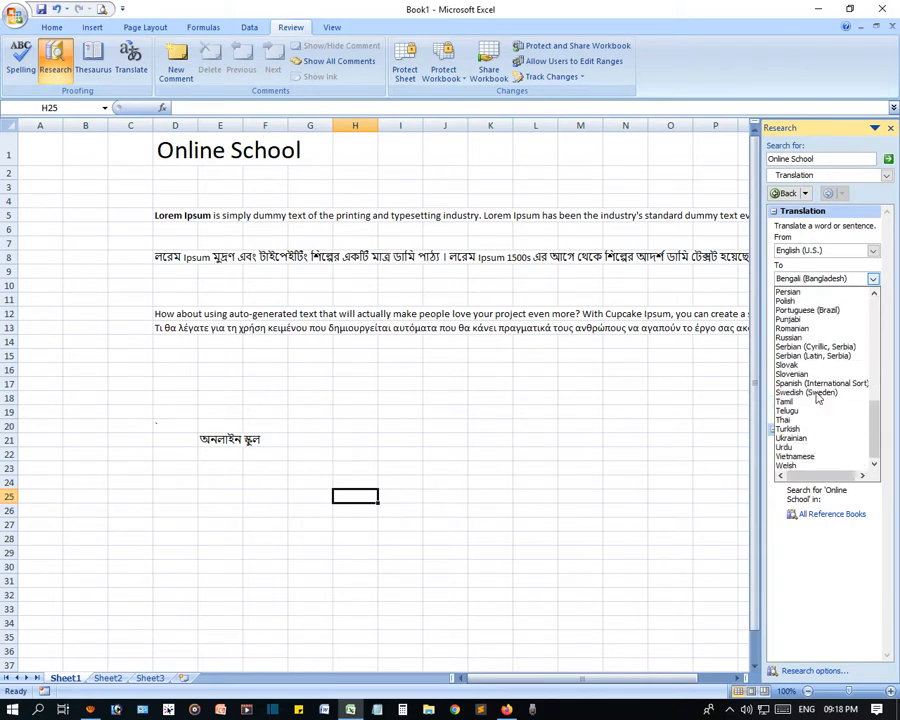
pyautogui.scroll(10, 818, 397)
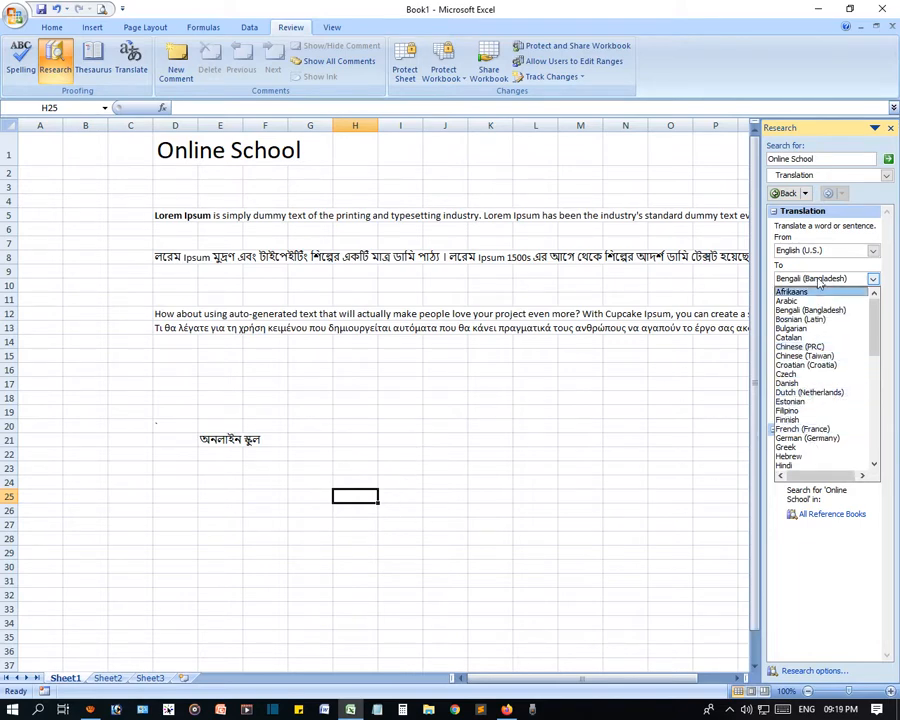
pyautogui.click(789, 301)
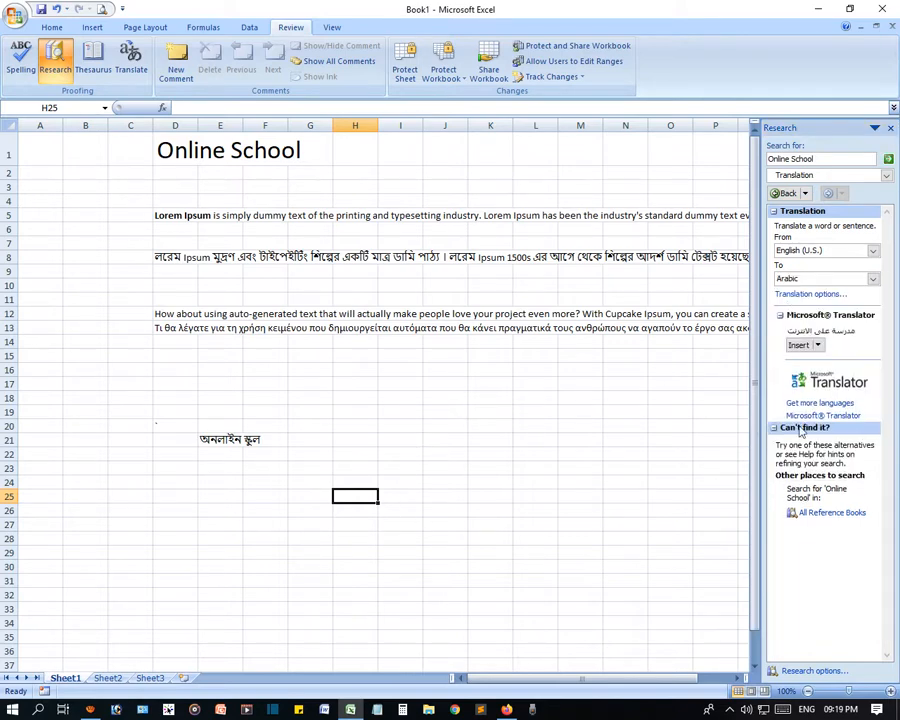
pyautogui.click(798, 344)
pyautogui.click(445, 566)
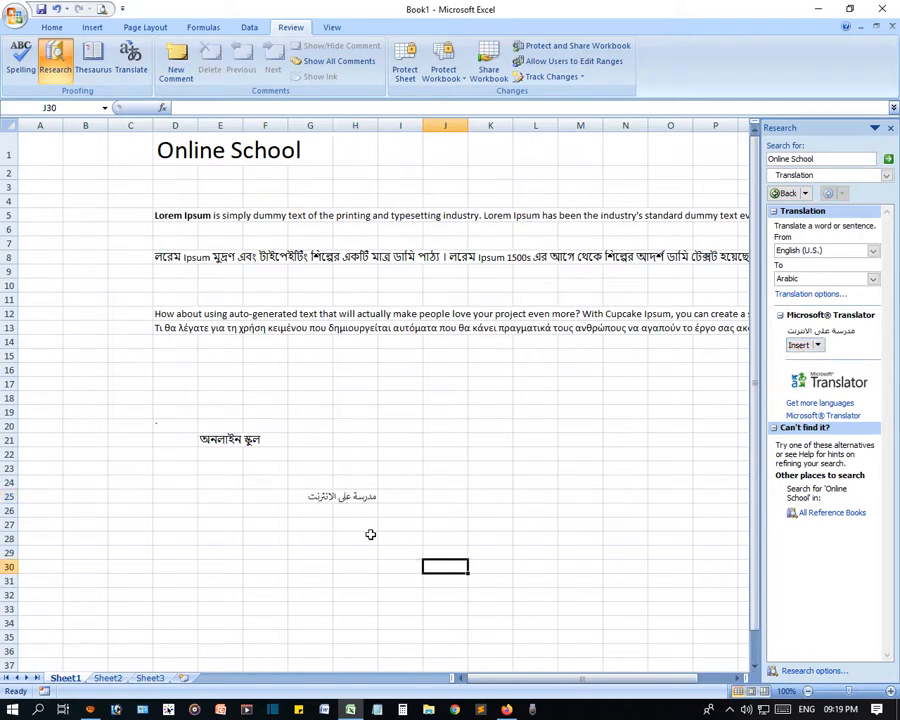
# Increase the font size of the Arabic translation in cell H25
pyautogui.click(357, 497)
pyautogui.click(537, 510)
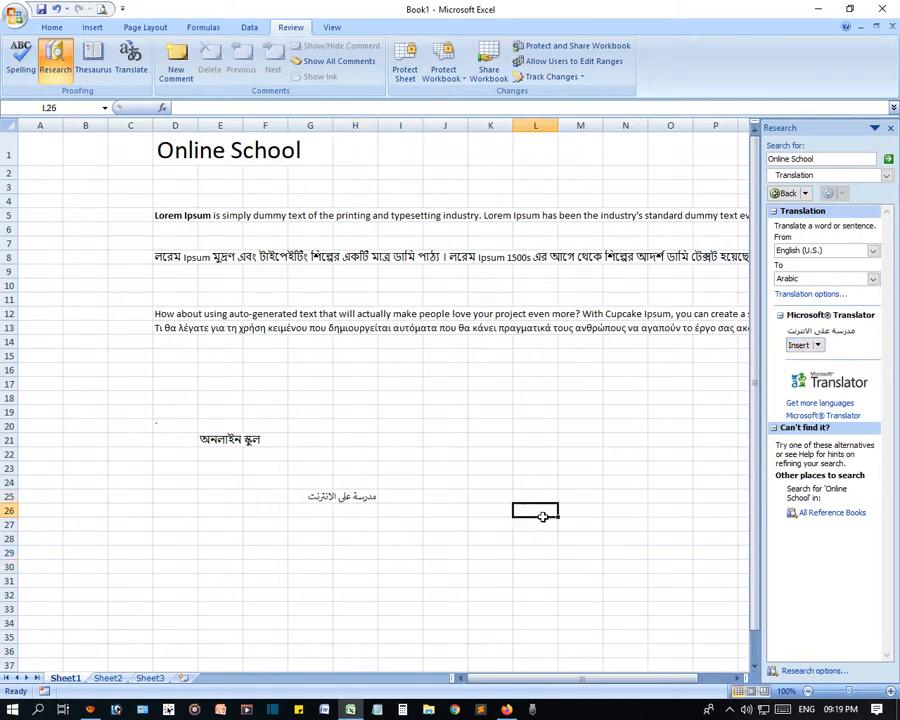
pyautogui.click(360, 496)
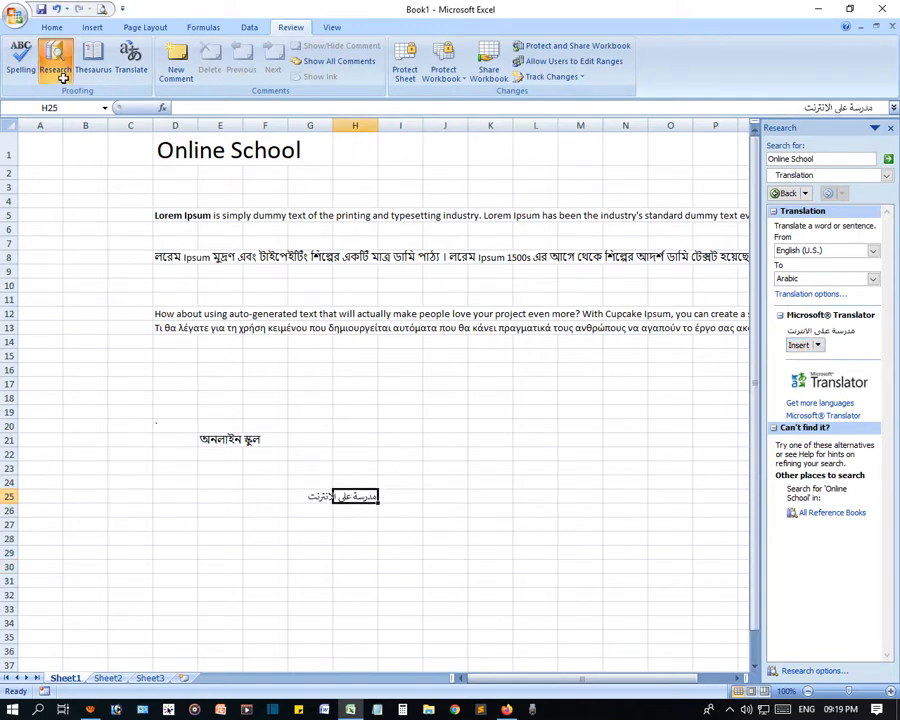
pyautogui.click(52, 27)
pyautogui.click(205, 51)
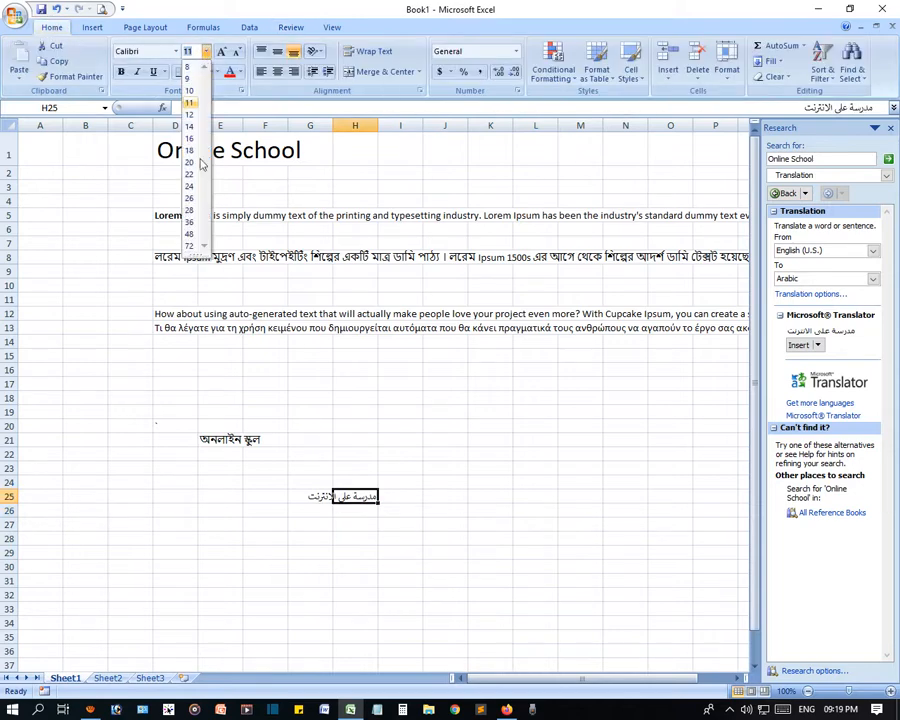
pyautogui.click(438, 586)
pyautogui.click(457, 586)
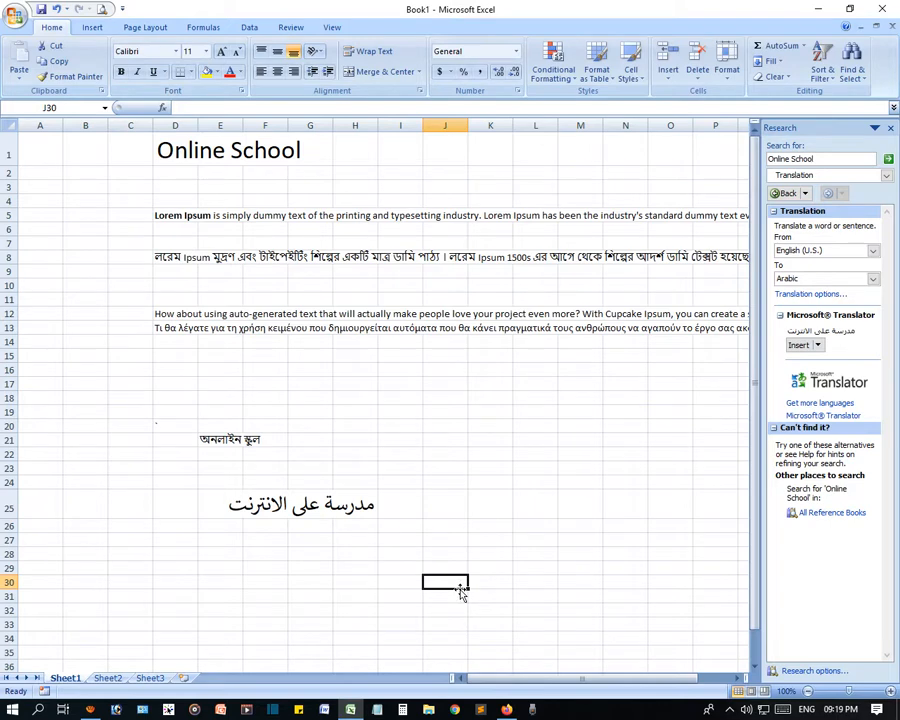
# Close the Research pane to return to the full worksheet
pyautogui.click(394, 452)
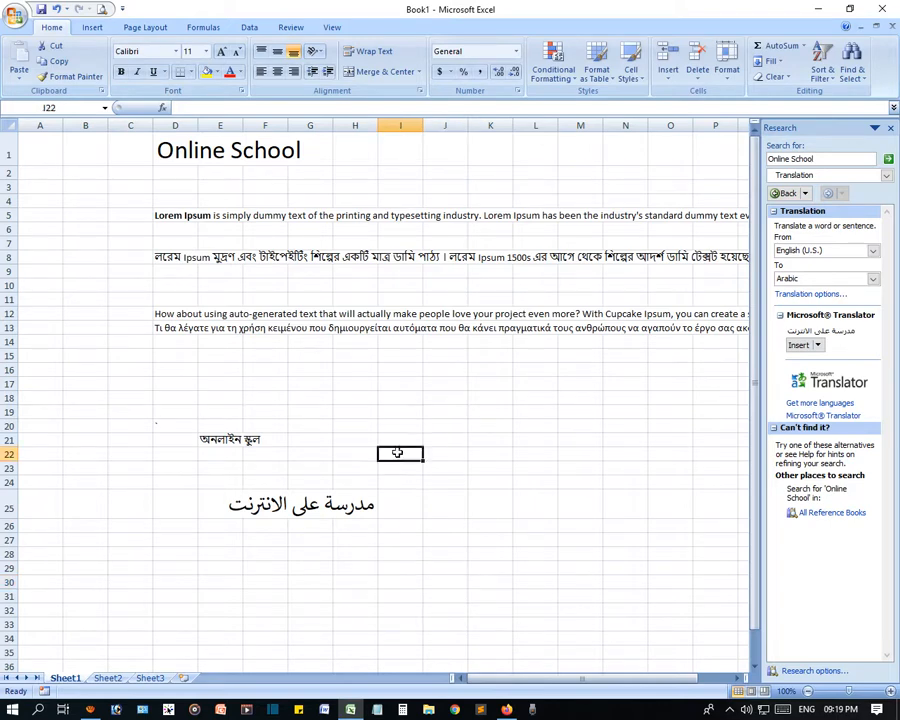
pyautogui.click(236, 439)
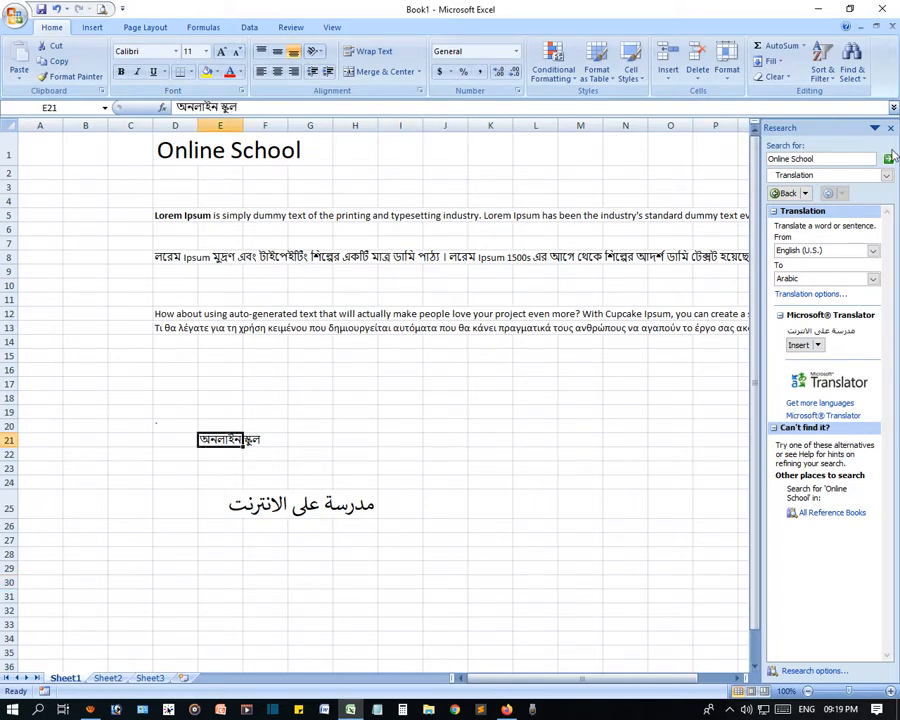
pyautogui.click(889, 131)
pyautogui.click(102, 372)
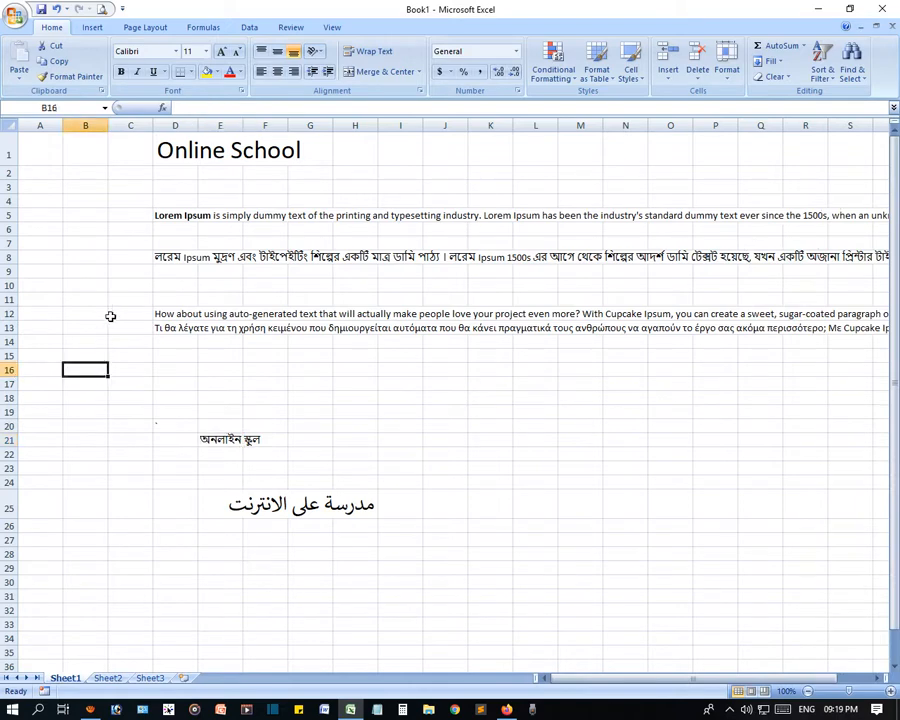
# Run a spelling check from cell B16, continue it from the beginning of the sheet, and add "Lorem" to the dictionary
pyautogui.click(290, 27)
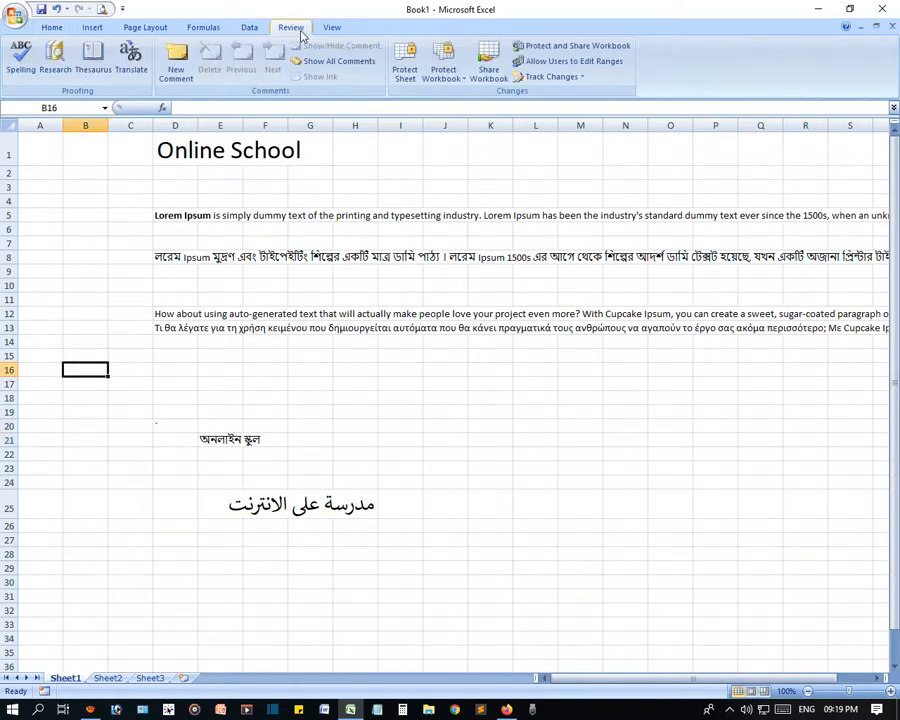
pyautogui.click(21, 50)
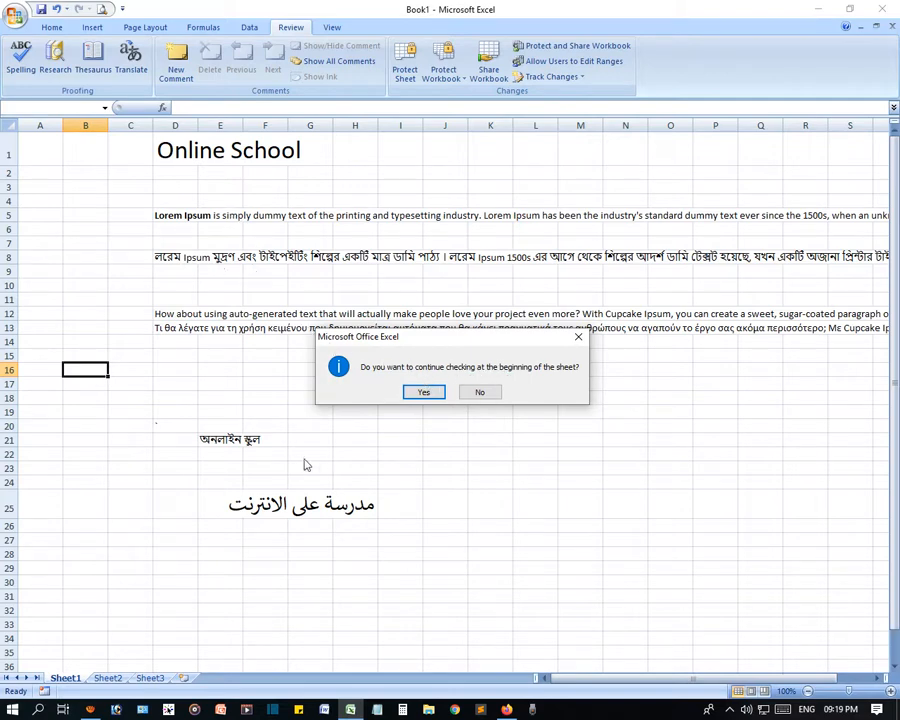
pyautogui.click(424, 392)
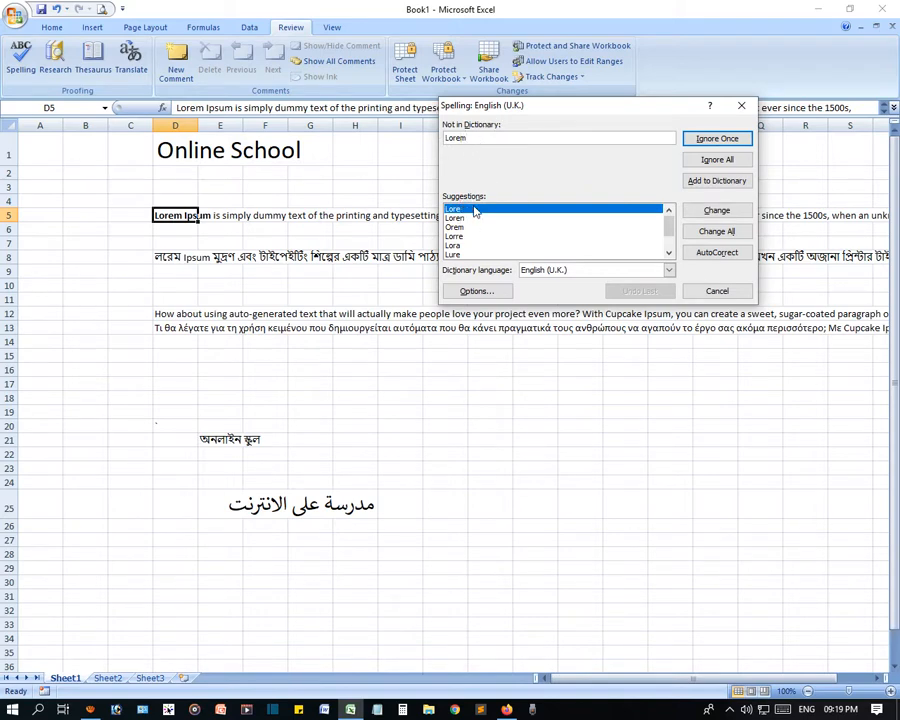
pyautogui.click(669, 253)
pyautogui.click(669, 254)
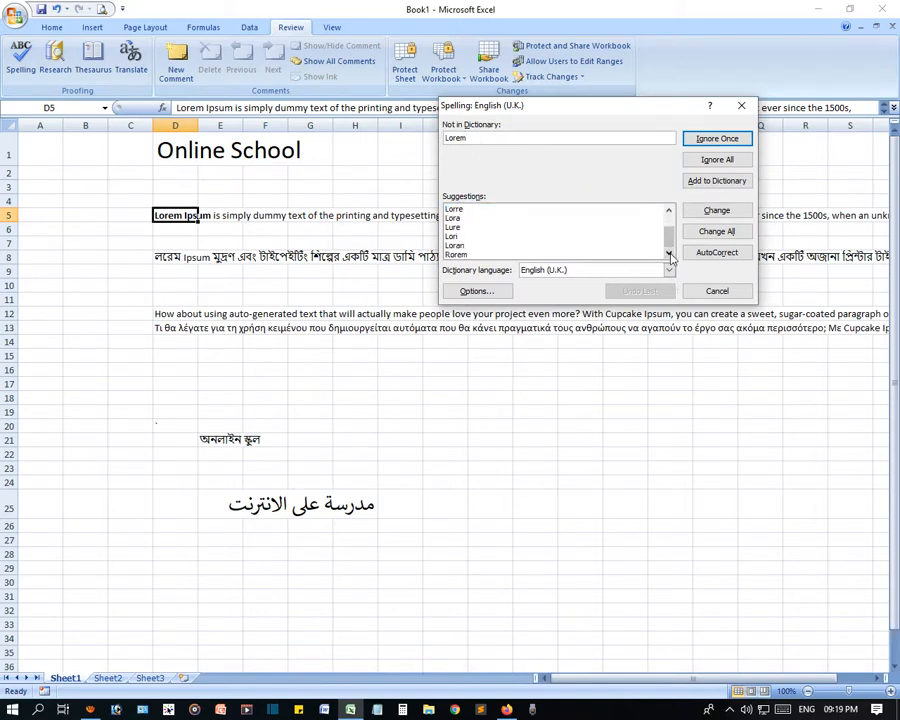
pyautogui.click(716, 181)
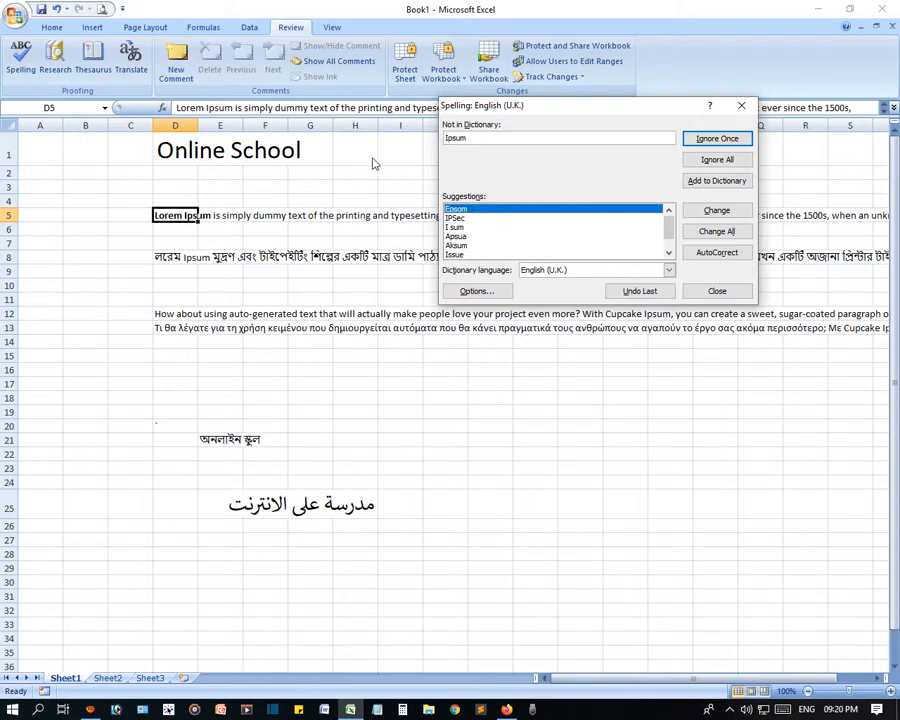
# Replace the first two flagged occurrences of "Ipsum" in cell D5 with the suggestion "Issue"
pyautogui.click(475, 142)
pyautogui.click(669, 253)
pyautogui.click(669, 253)
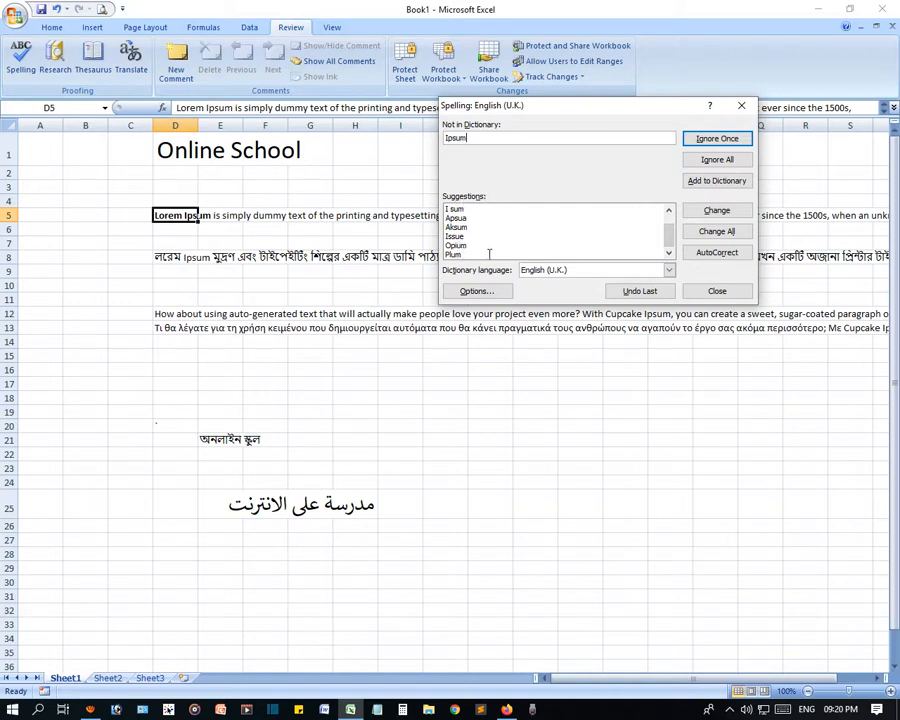
pyautogui.click(458, 237)
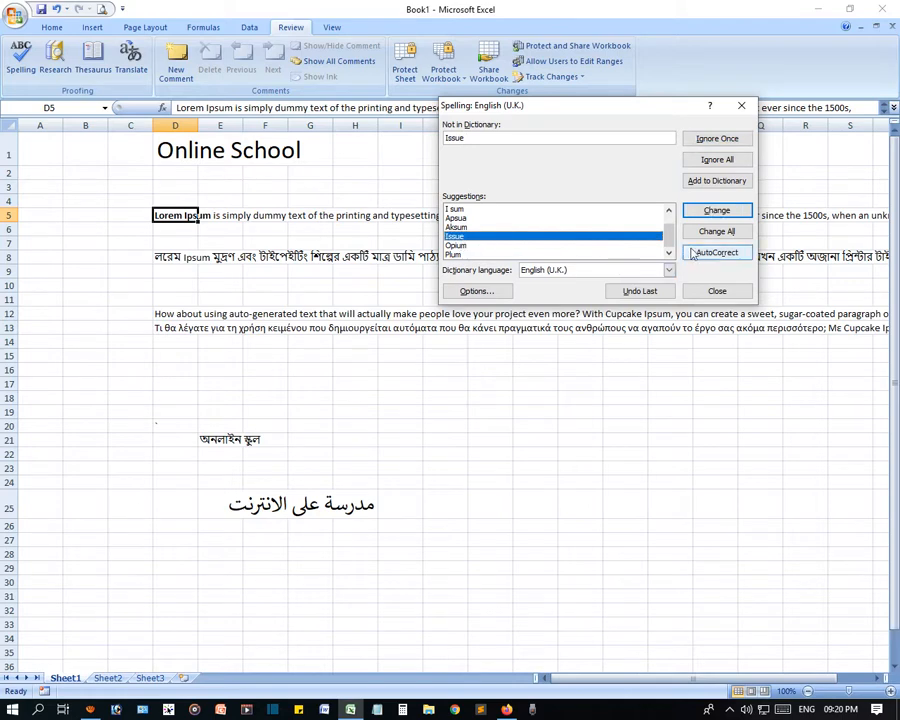
pyautogui.click(716, 213)
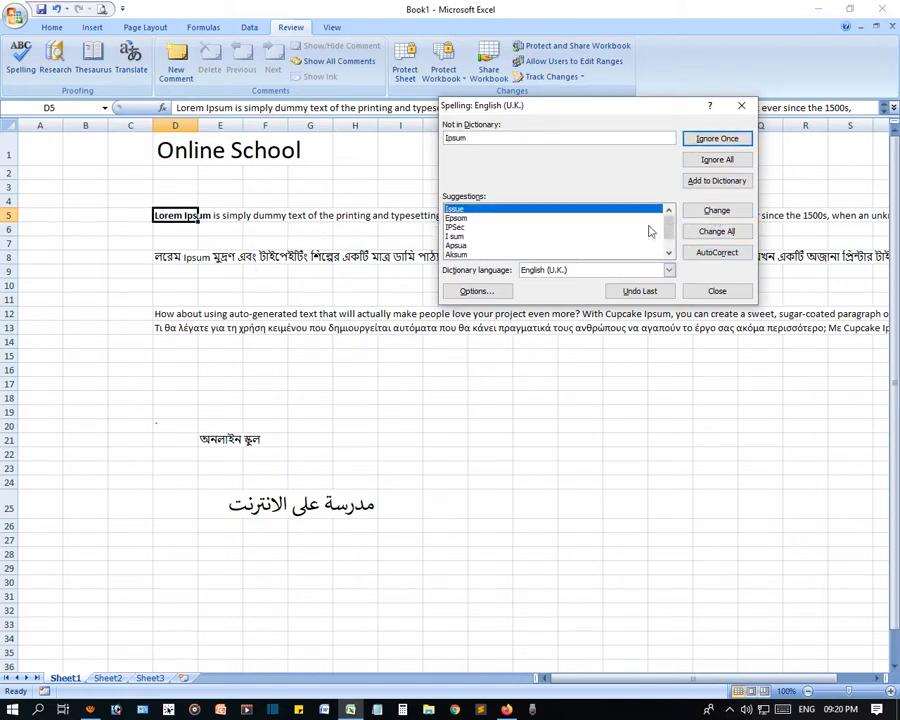
pyautogui.click(716, 214)
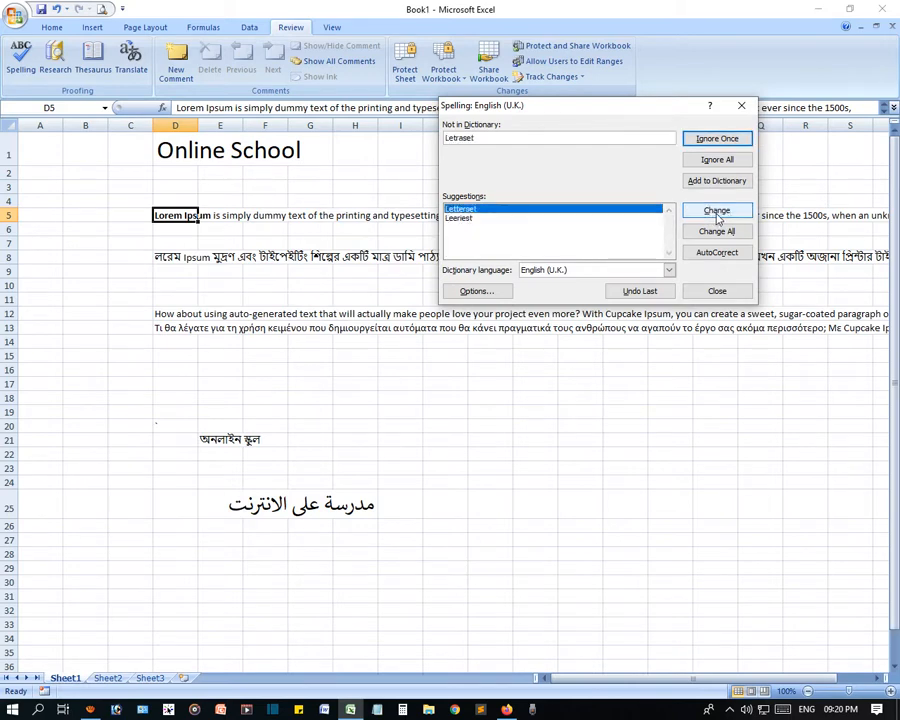
# Change all "Letraset" to "Letterset" and all remaining "Ipsum" to "Issue" in cell D5, and finish the spelling check
pyautogui.click(712, 235)
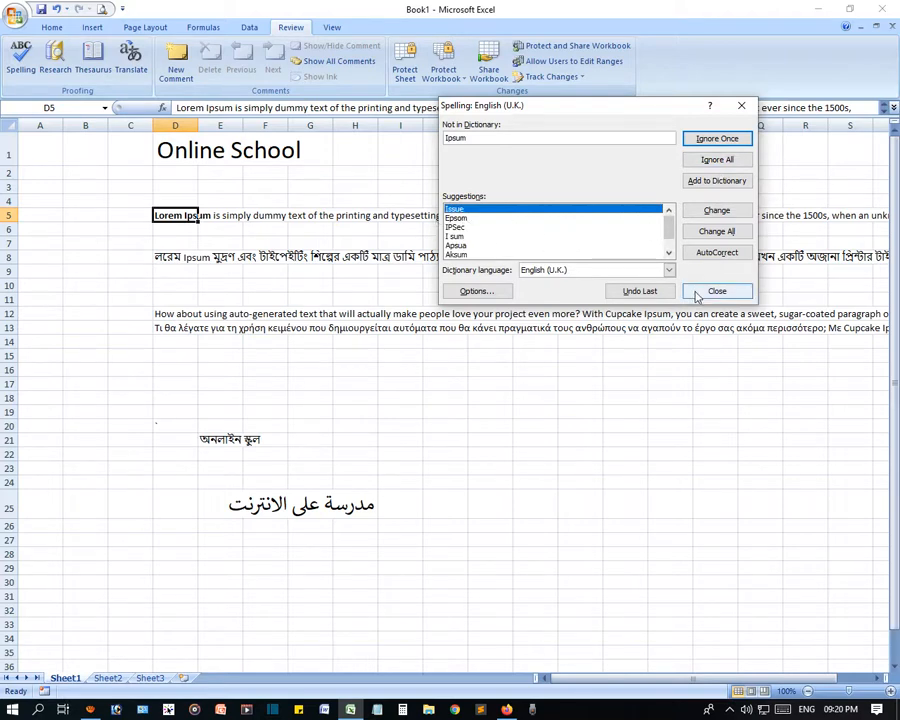
pyautogui.click(478, 292)
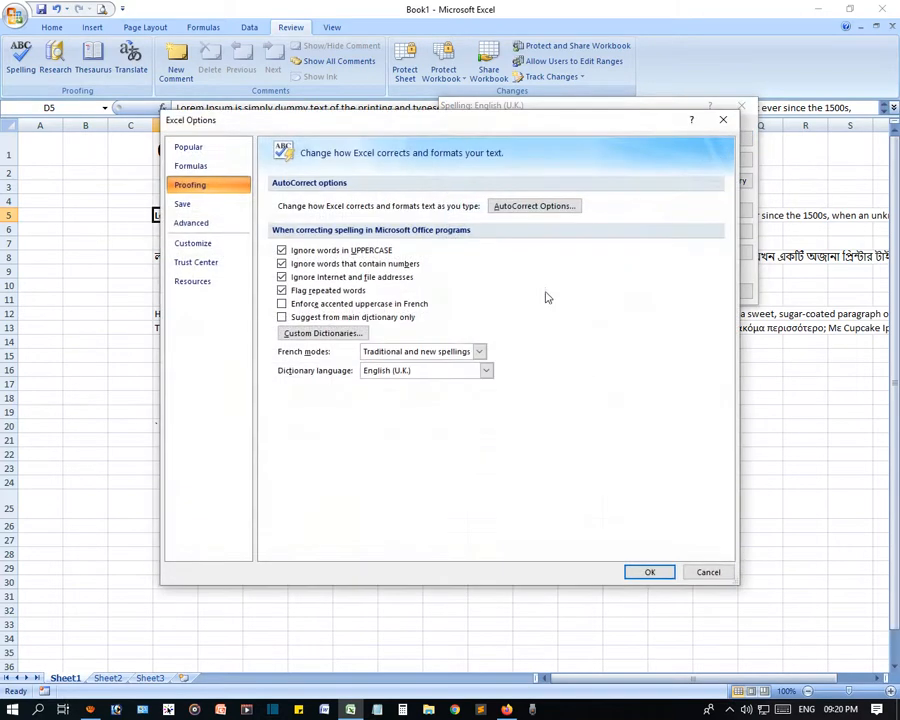
pyautogui.click(704, 572)
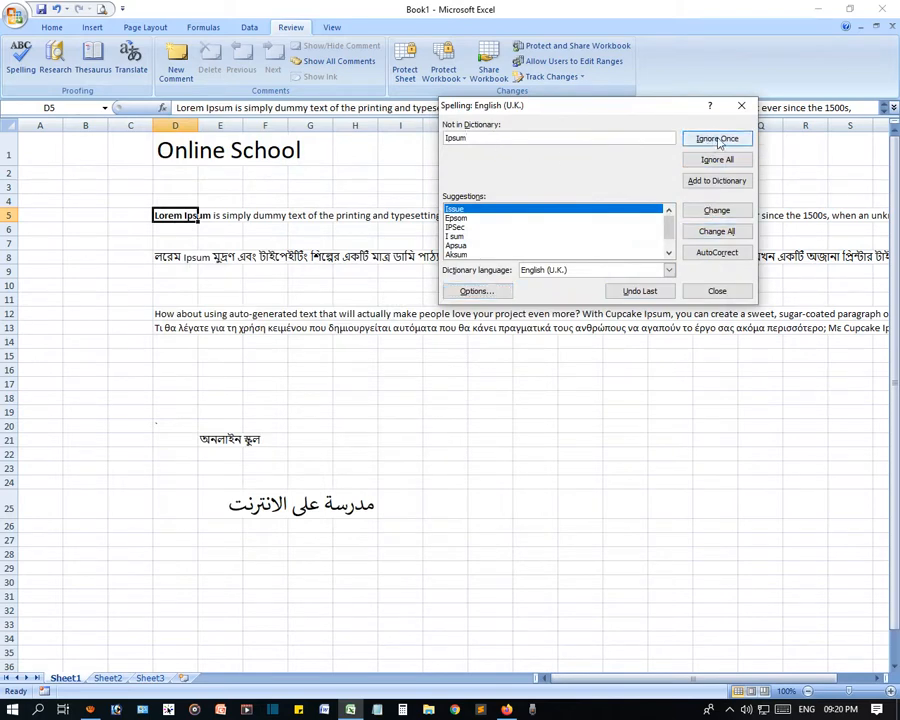
pyautogui.click(716, 231)
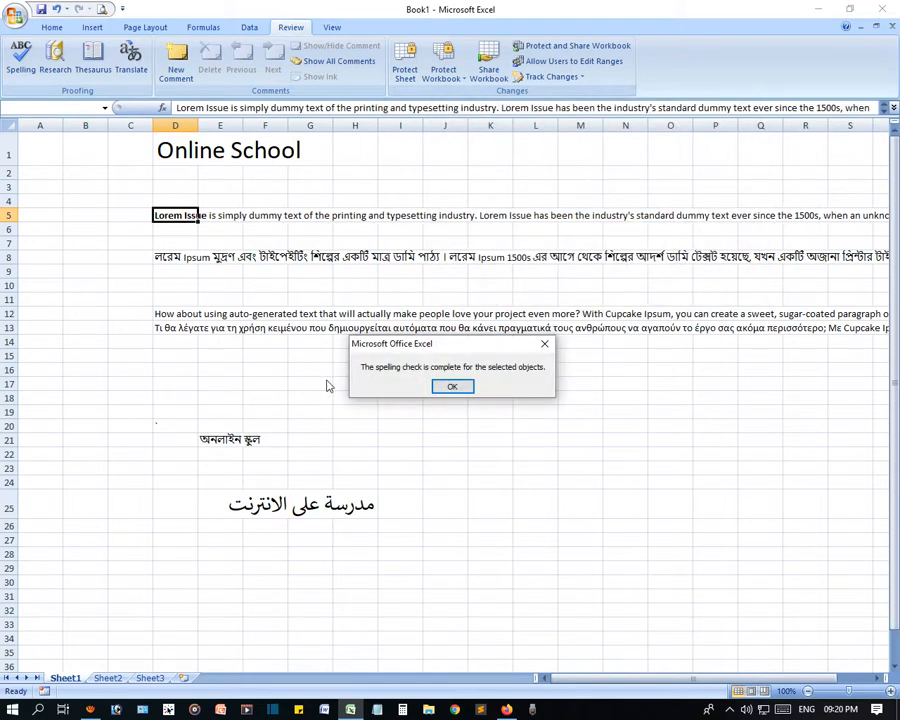
pyautogui.click(455, 385)
pyautogui.click(240, 356)
pyautogui.click(162, 219)
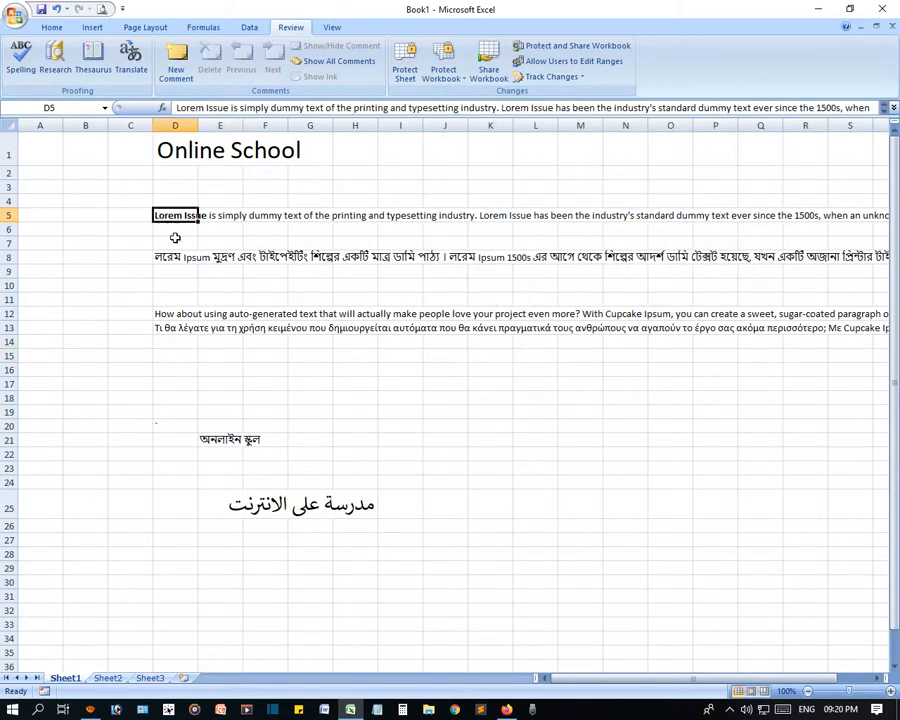
pyautogui.click(228, 293)
pyautogui.click(180, 217)
# Run the spelling check again from cell D2, change all "Ipsum" to "Issue", and complete the check for the entire sheet
pyautogui.click(167, 176)
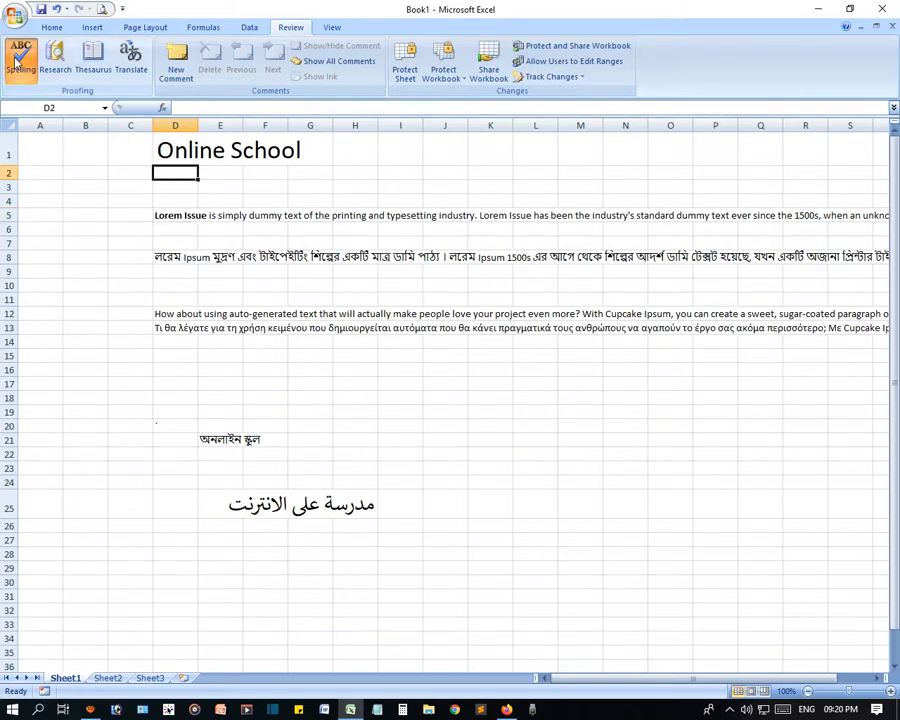
pyautogui.click(20, 60)
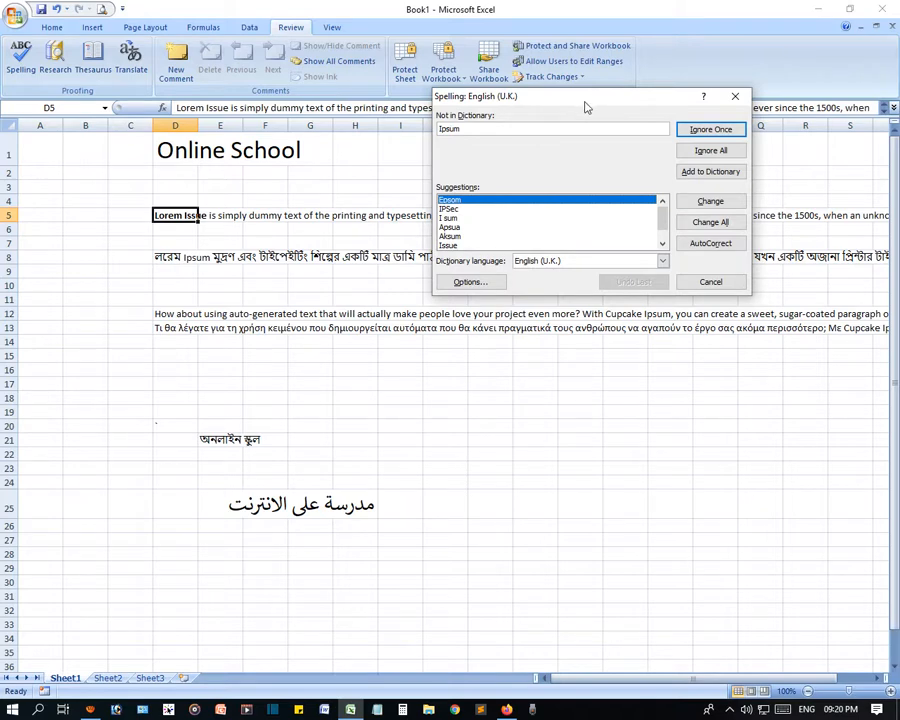
pyautogui.moveTo(587, 107); pyautogui.dragTo(578, 388)
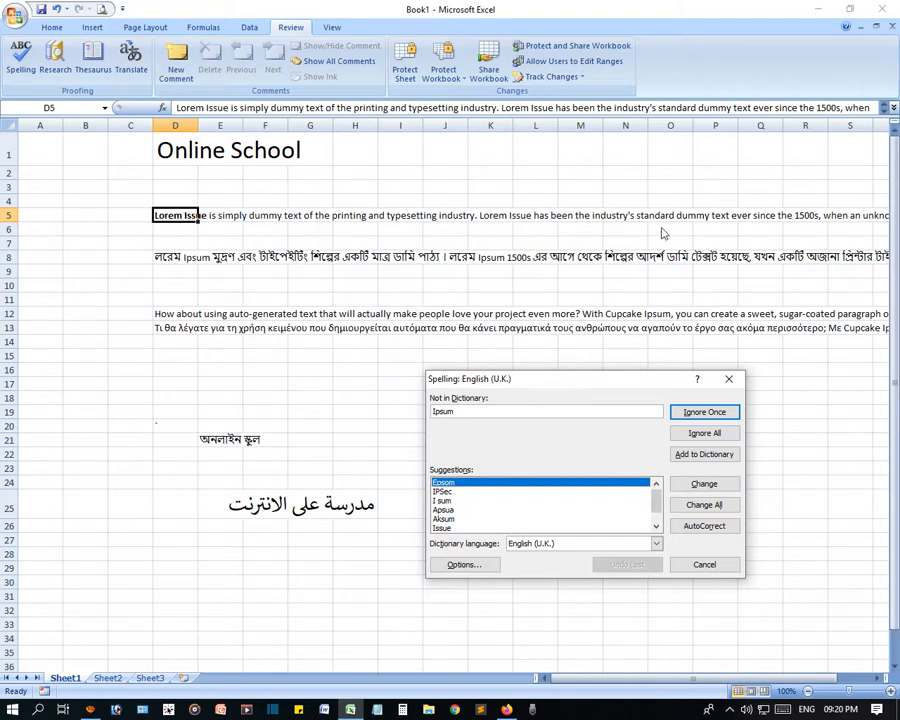
pyautogui.scroll(-1, 552, 526)
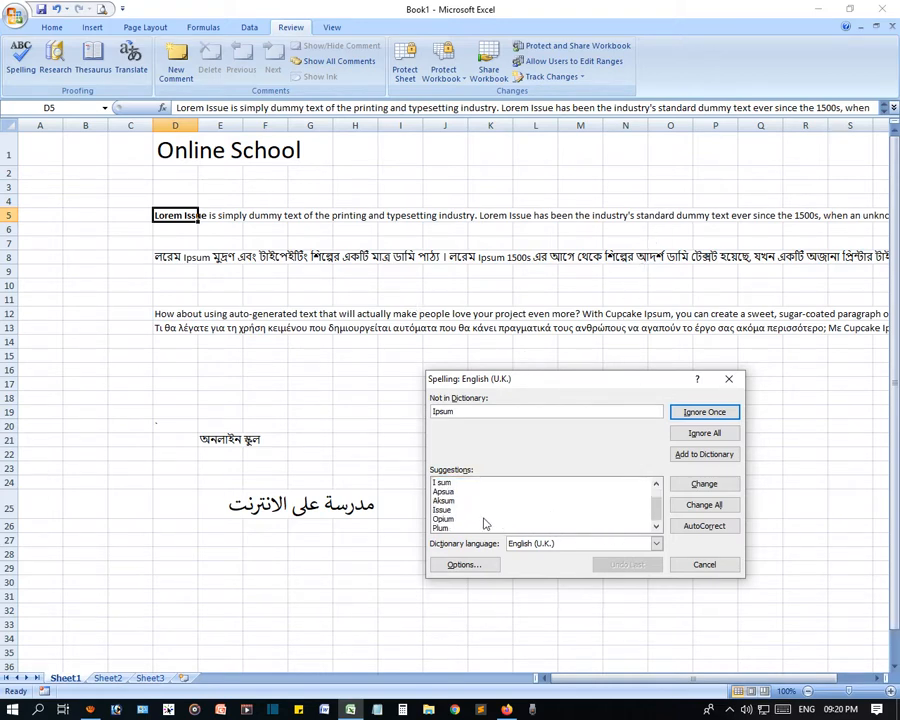
pyautogui.click(524, 510)
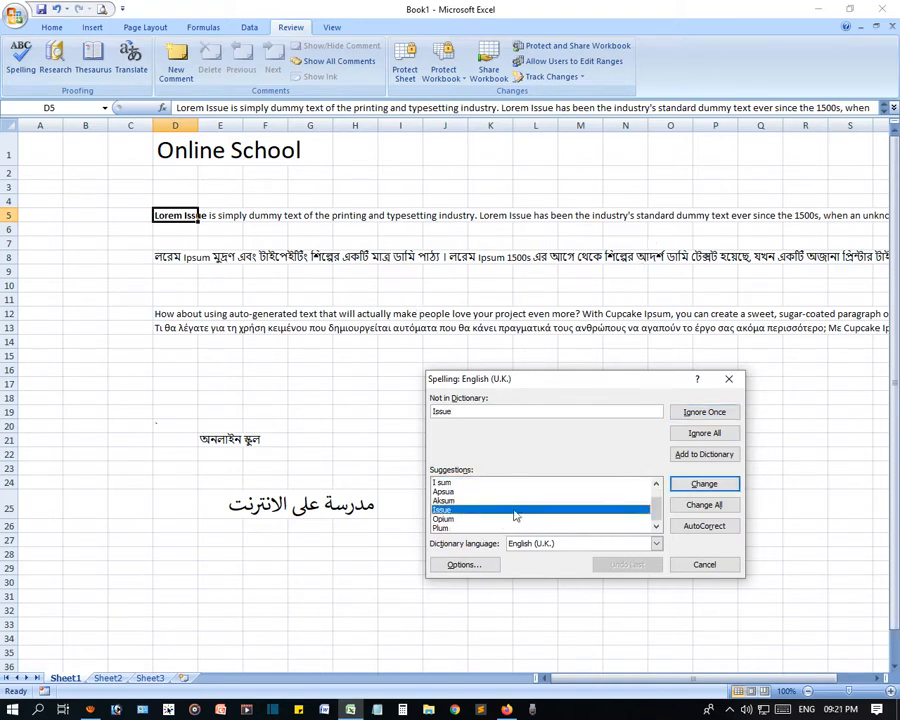
pyautogui.click(722, 505)
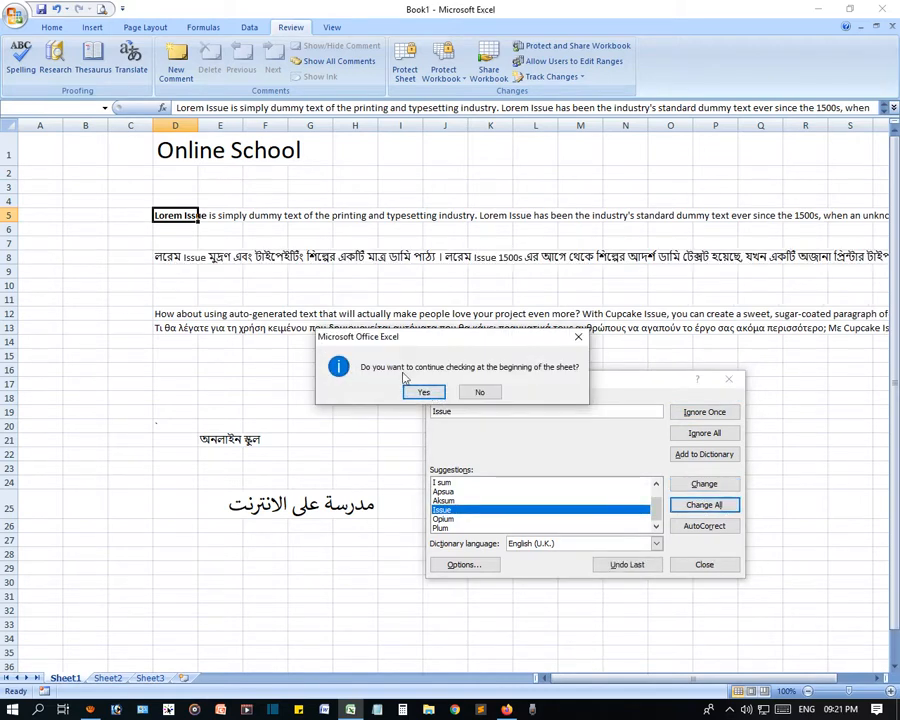
pyautogui.click(425, 392)
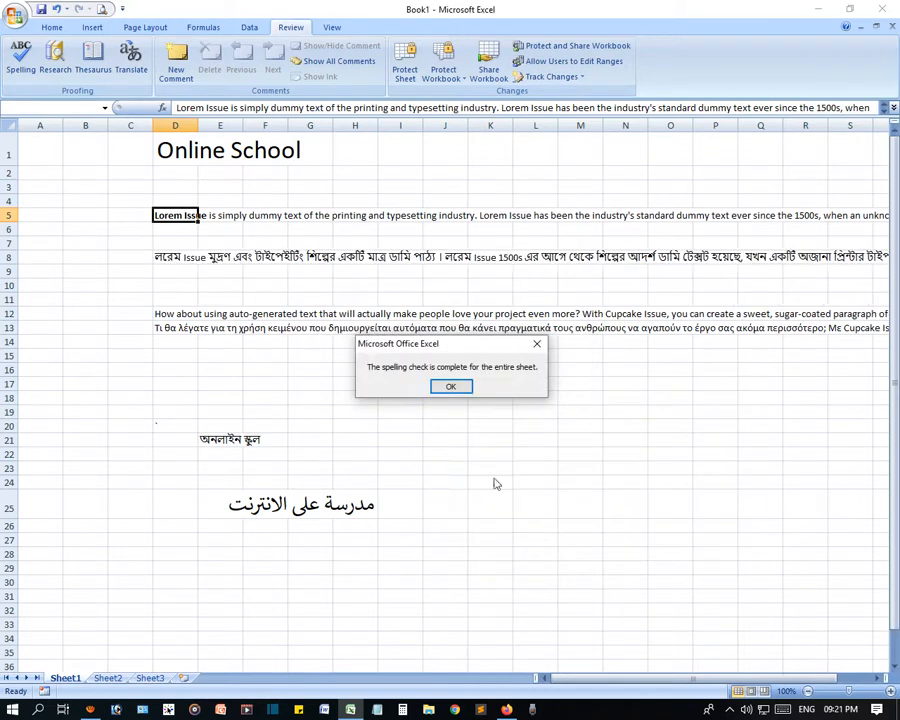
pyautogui.click(460, 389)
pyautogui.click(310, 398)
pyautogui.click(158, 201)
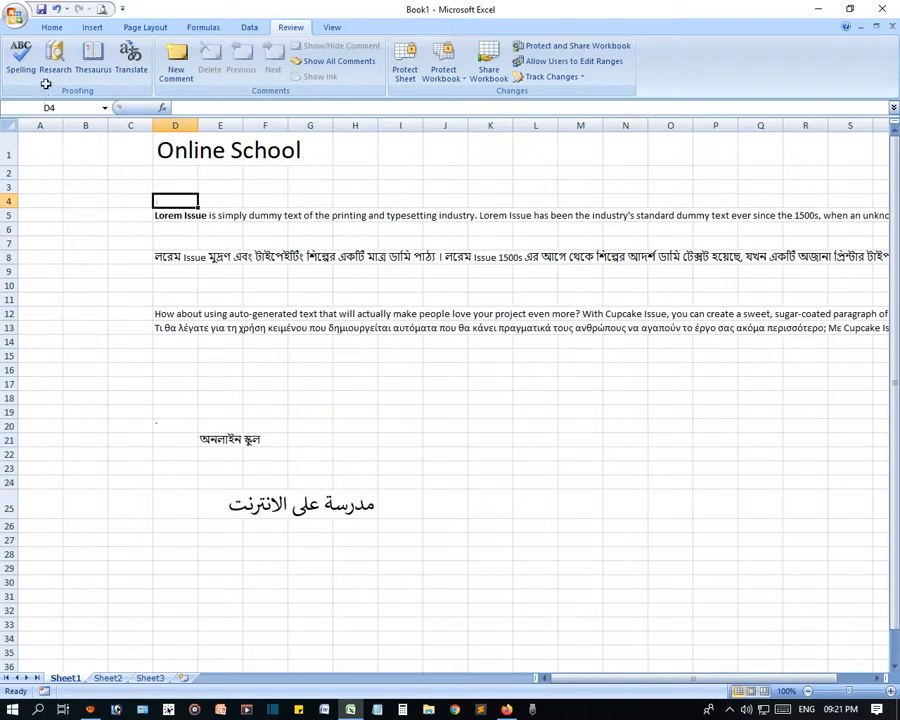
# Run the spelling check again from cell D4, continue it from the beginning of the sheet, and close it once complete
pyautogui.click(22, 58)
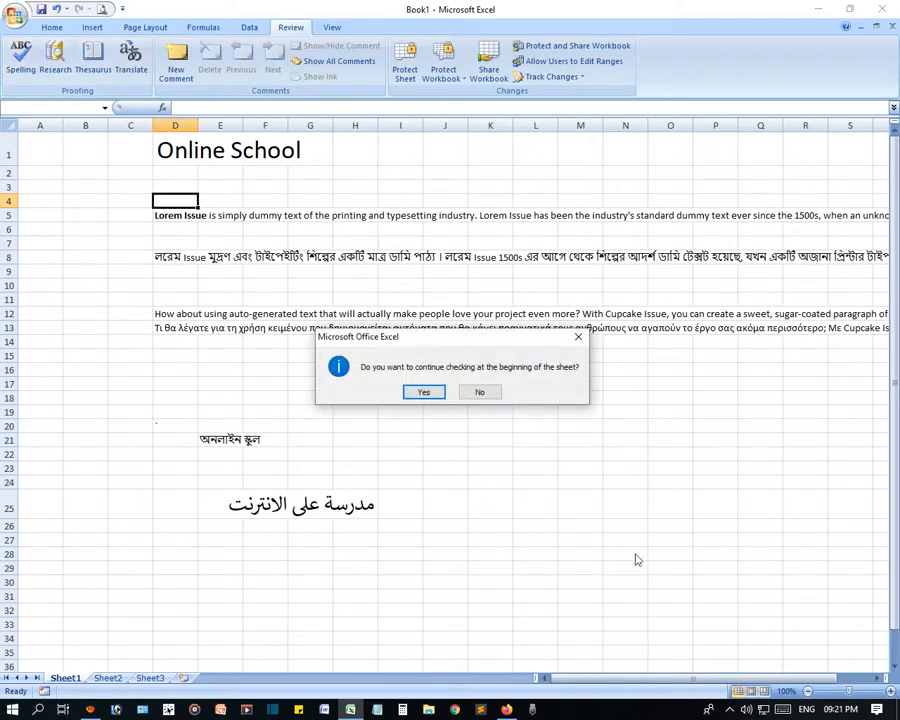
pyautogui.click(422, 392)
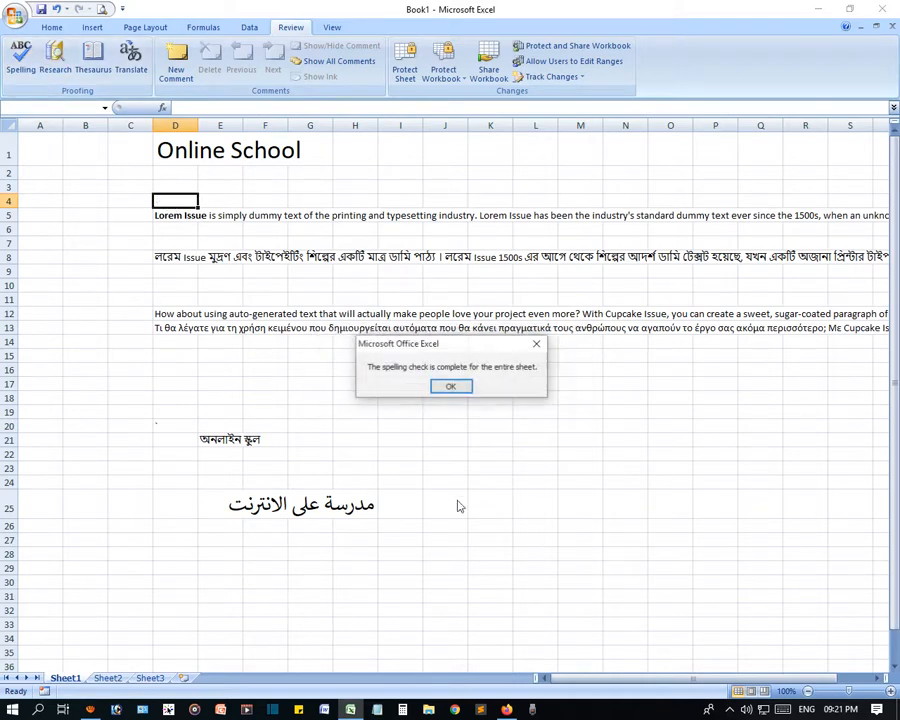
pyautogui.click(453, 387)
pyautogui.click(318, 340)
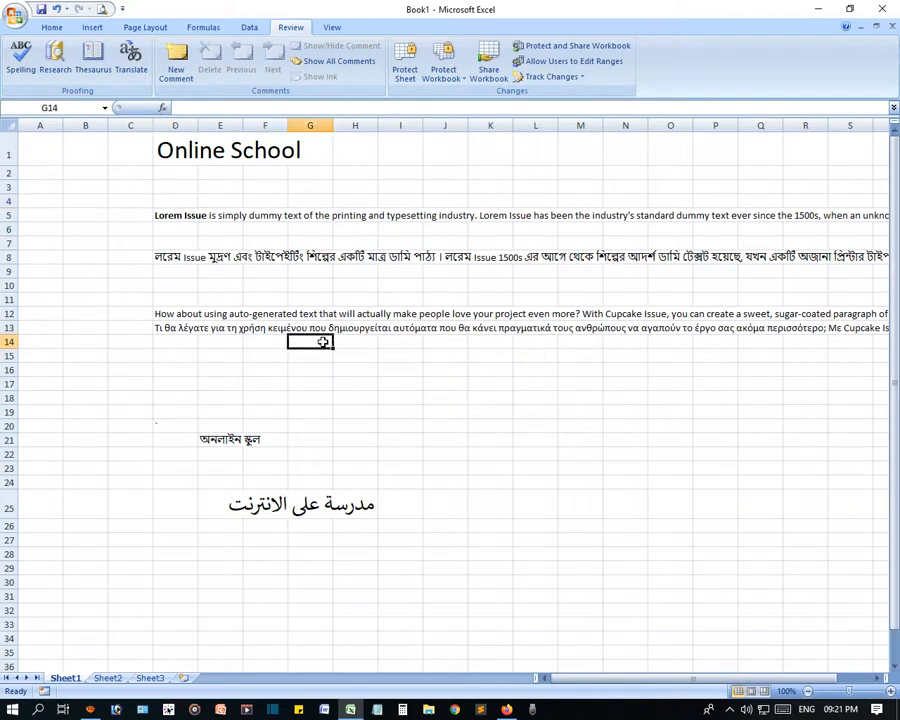
pyautogui.moveTo(322, 341); pyautogui.dragTo(276, 226)
pyautogui.click(262, 337)
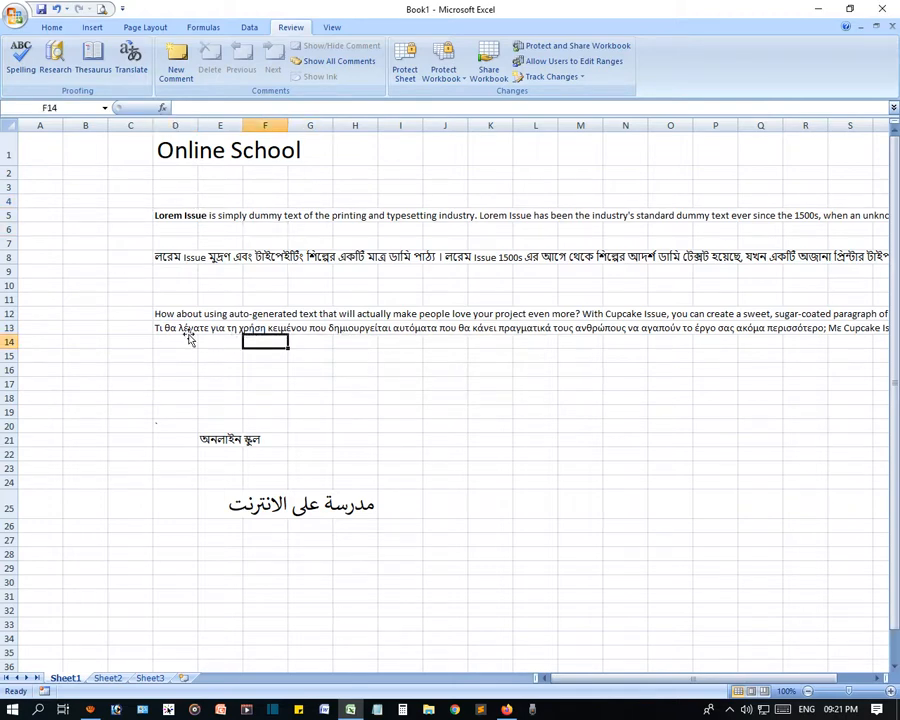
pyautogui.click(174, 325)
pyautogui.click(445, 425)
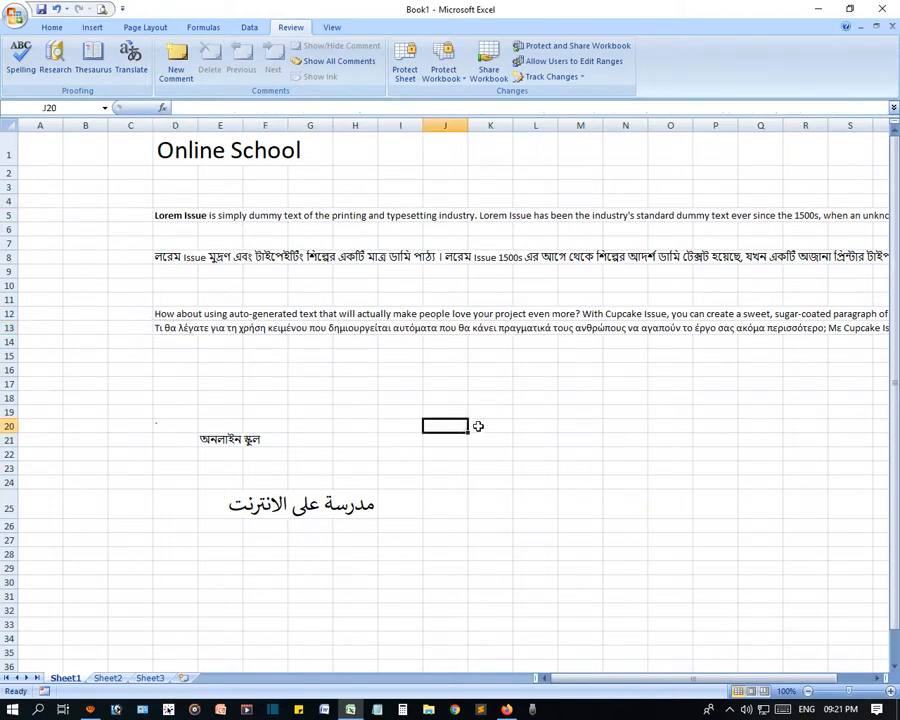
pyautogui.scroll(-5, 399, 360)
pyautogui.scroll(5, 396, 382)
pyautogui.click(118, 211)
pyautogui.click(193, 200)
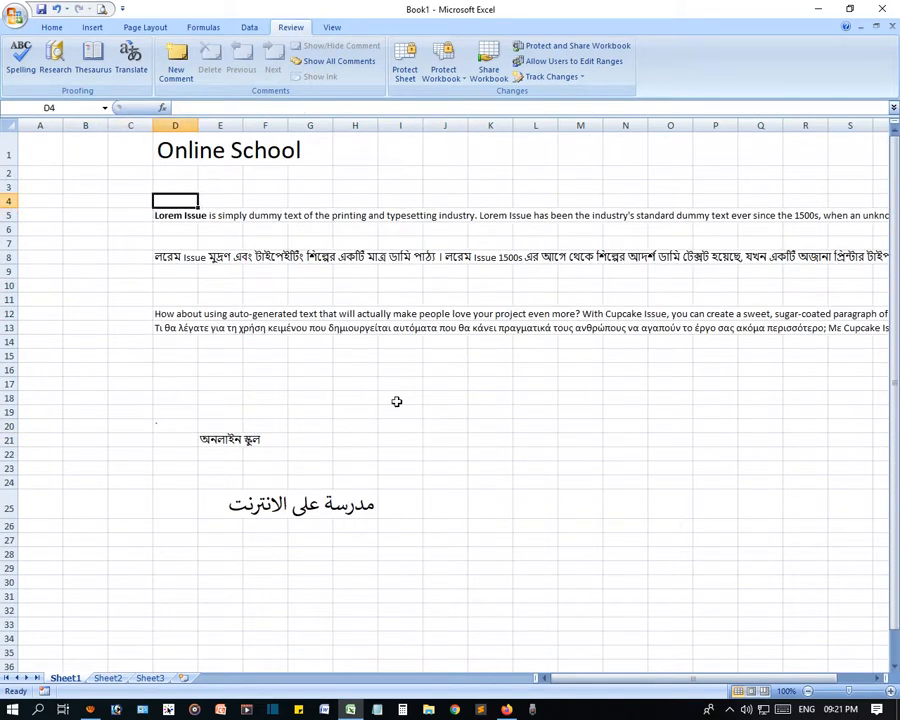
# Enter the deliberately misspelled word "Sccool" in cell J18
pyautogui.click(424, 402)
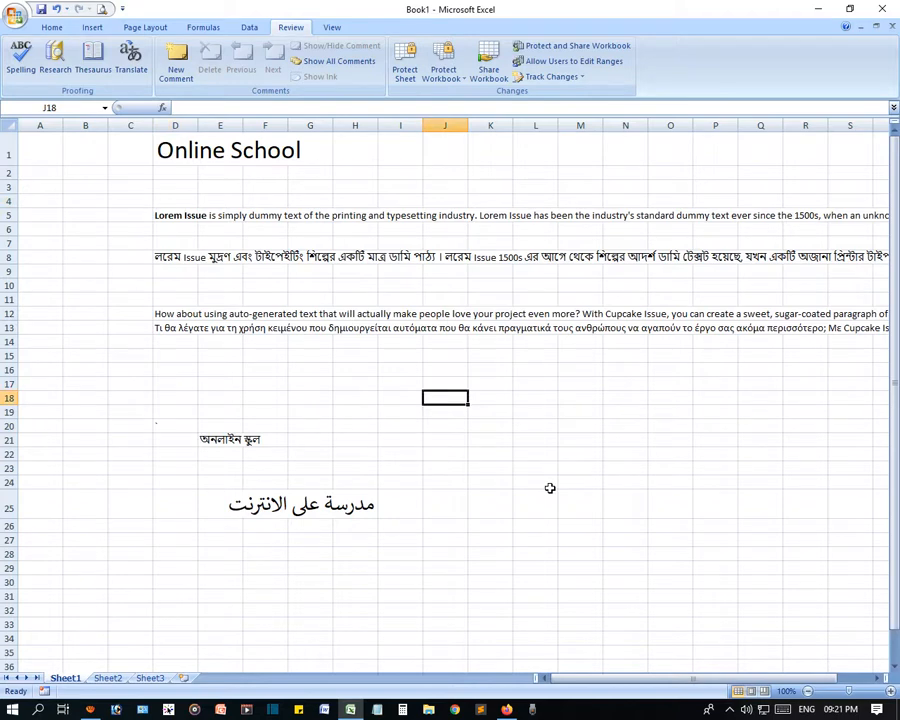
pyautogui.write('Sccool')
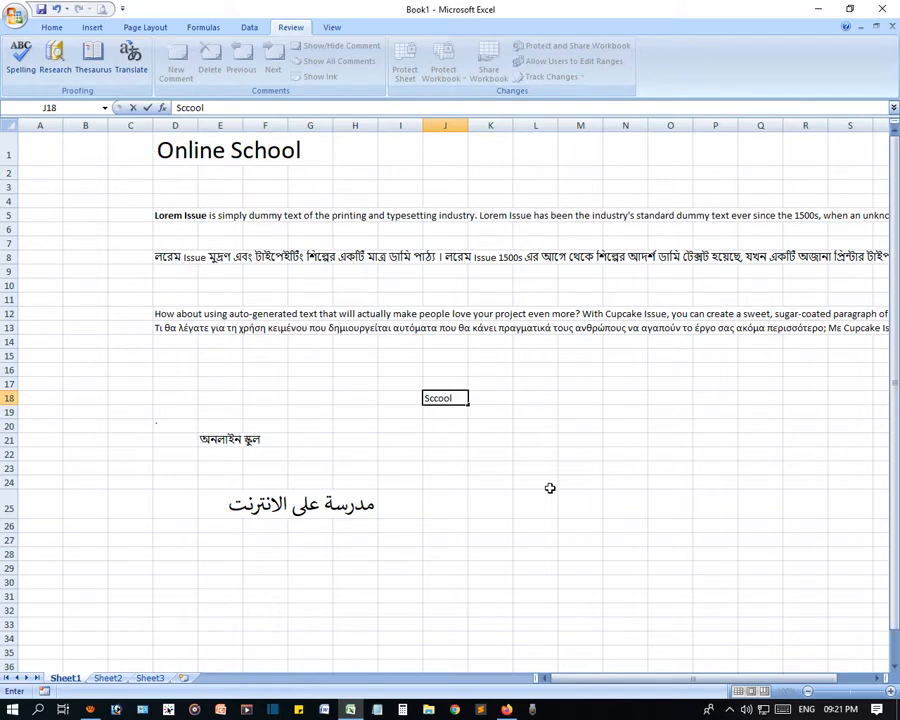
pyautogui.press('Return')
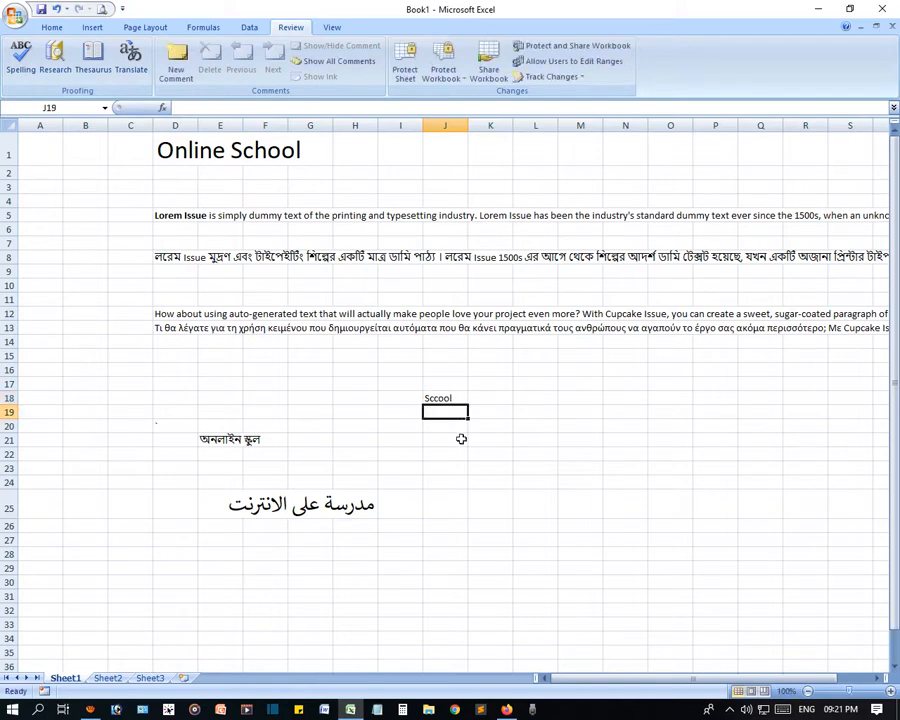
# Run a spelling check, change "Sccool" to the suggestion "School", and finish checking from the beginning of the sheet
pyautogui.click(232, 352)
pyautogui.click(22, 57)
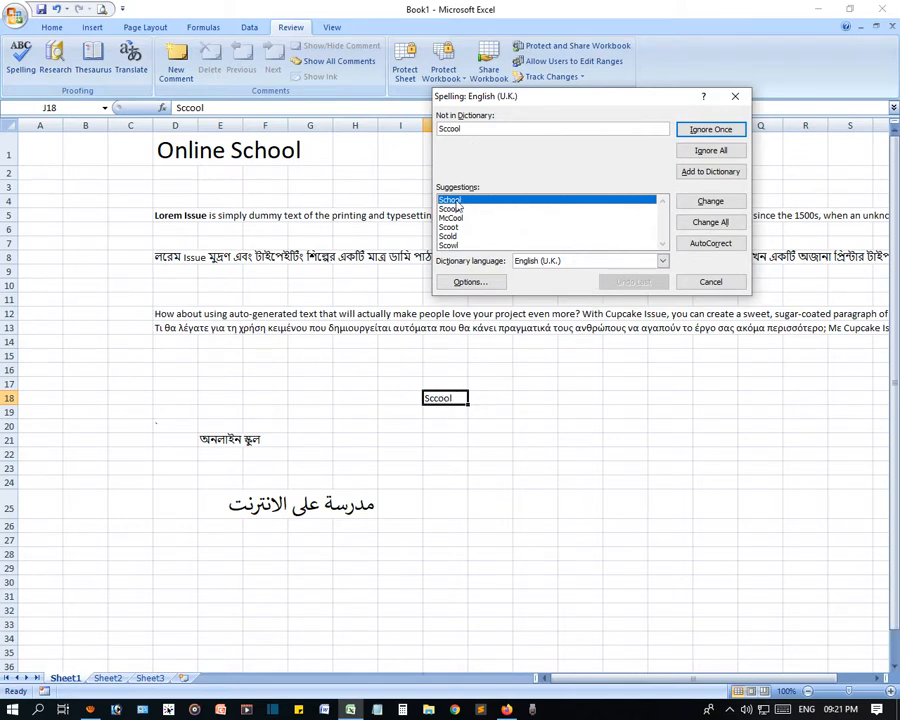
pyautogui.click(695, 204)
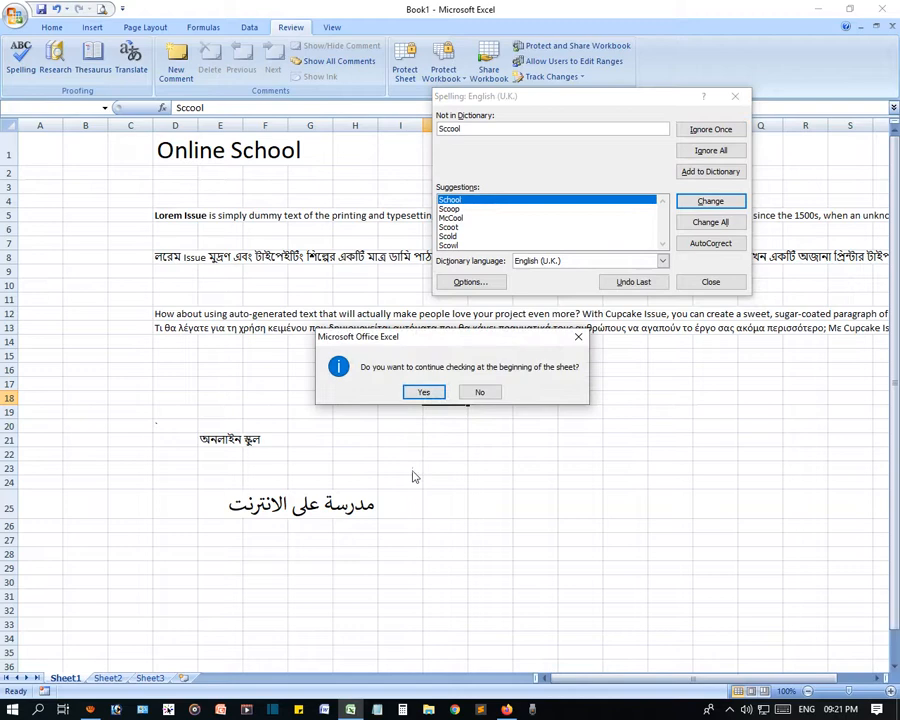
pyautogui.click(424, 392)
pyautogui.click(448, 385)
pyautogui.click(519, 468)
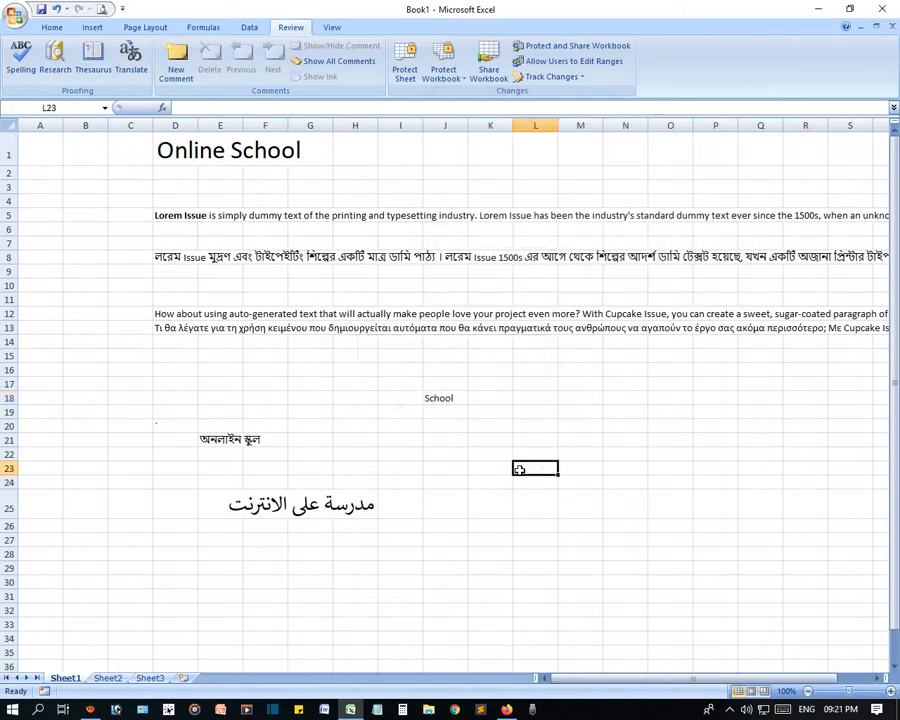
# Clear the contents of range C3:L29 below the "Online School" title, and open the translation tool
pyautogui.click(223, 420)
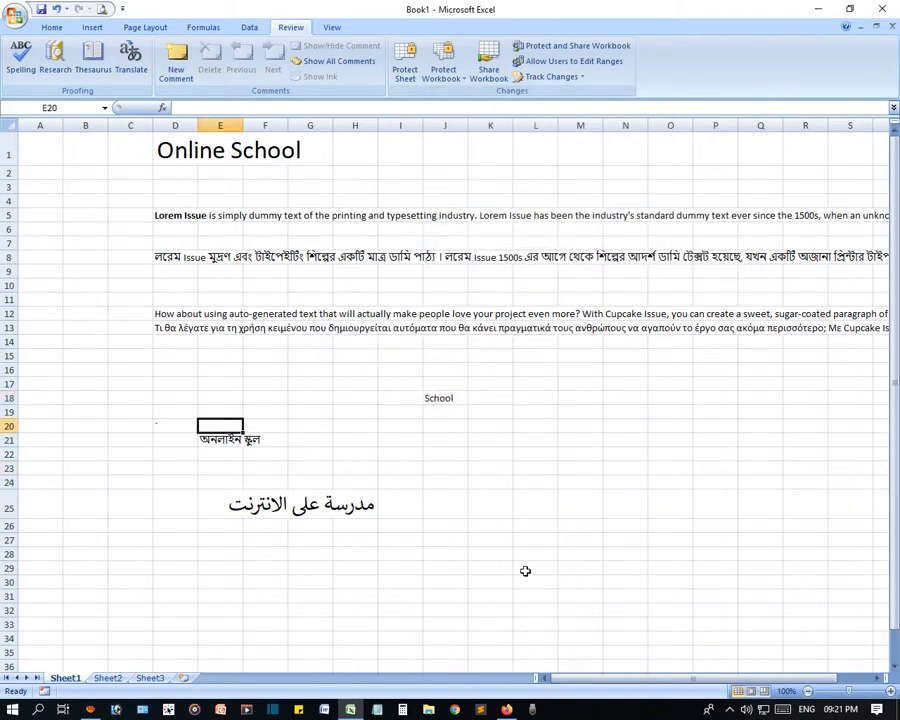
pyautogui.moveTo(524, 570); pyautogui.dragTo(110, 192)
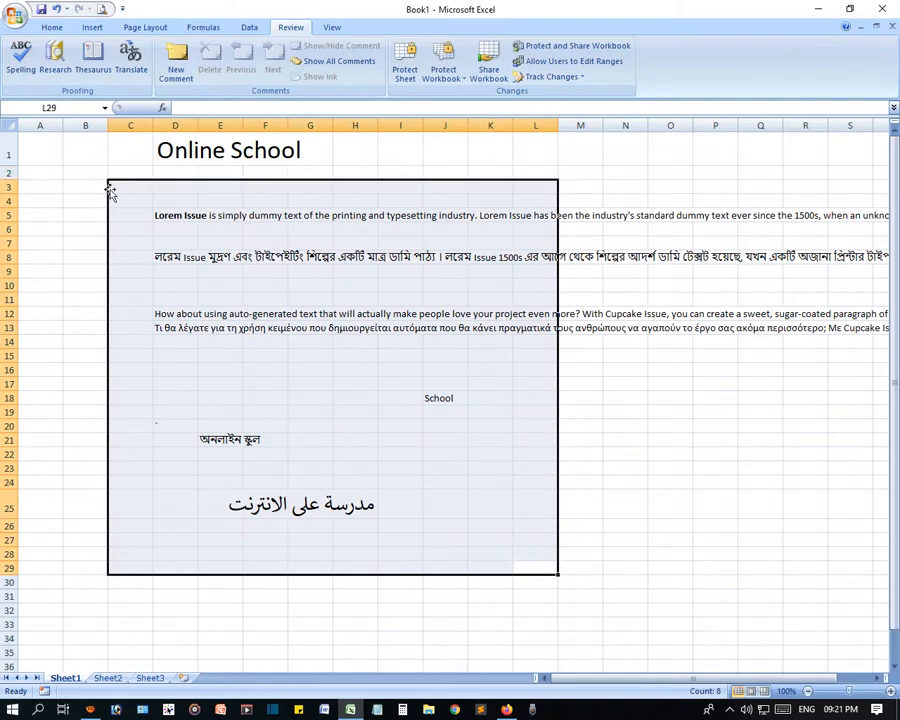
pyautogui.press('Delete')
pyautogui.click(60, 228)
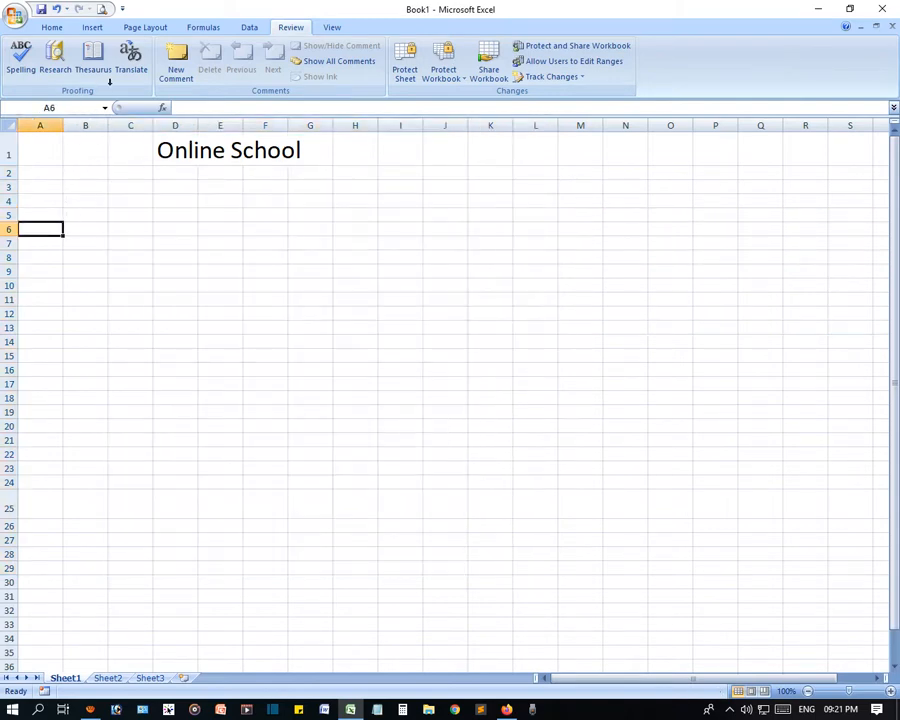
pyautogui.click(131, 53)
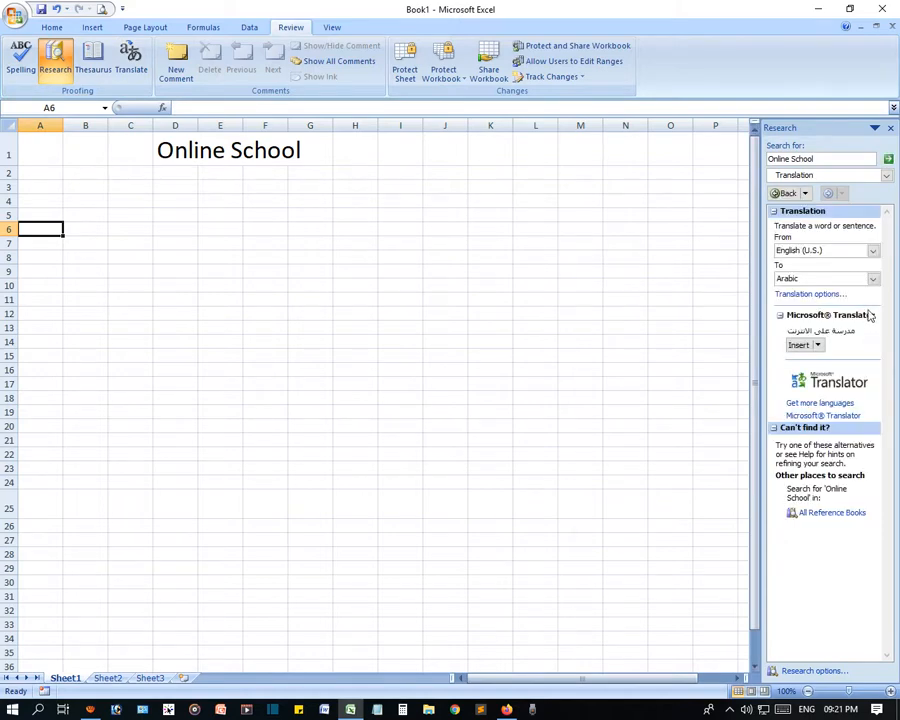
pyautogui.click(112, 243)
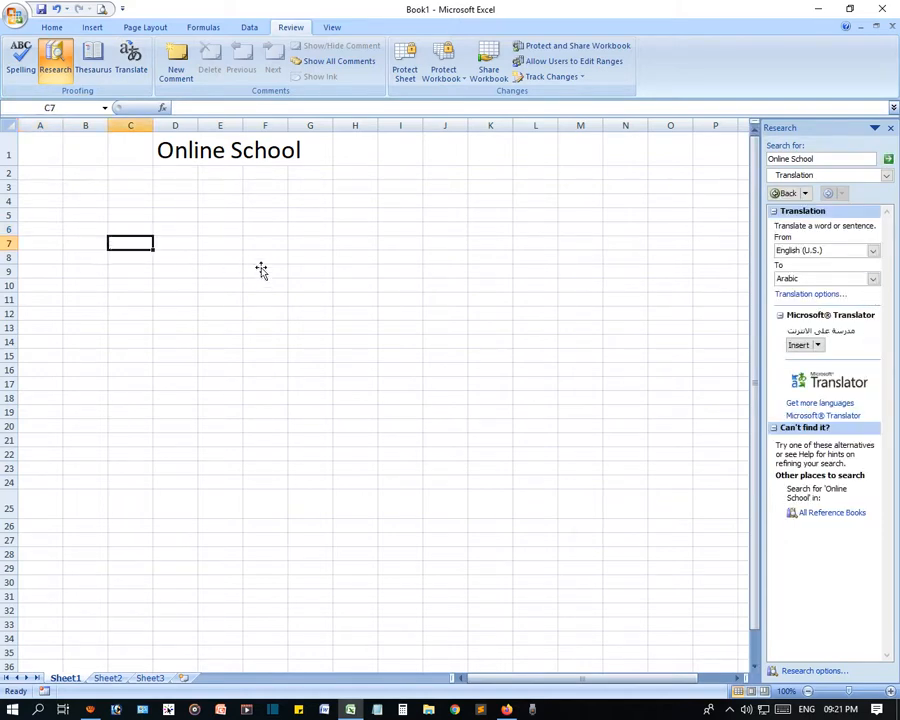
pyautogui.click(176, 218)
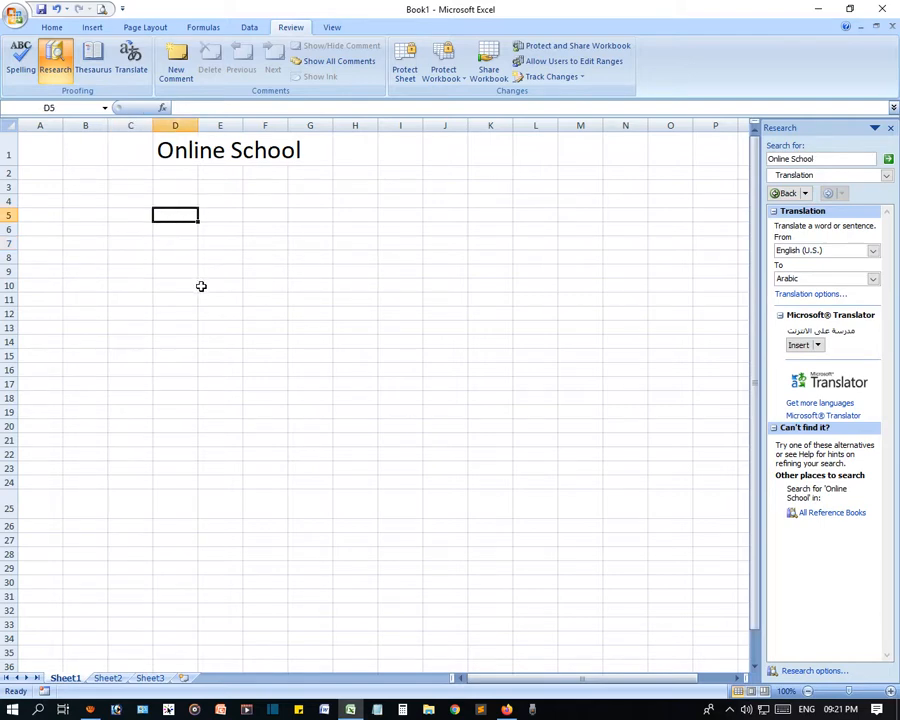
pyautogui.click(232, 272)
pyautogui.moveTo(156, 214); pyautogui.dragTo(391, 215)
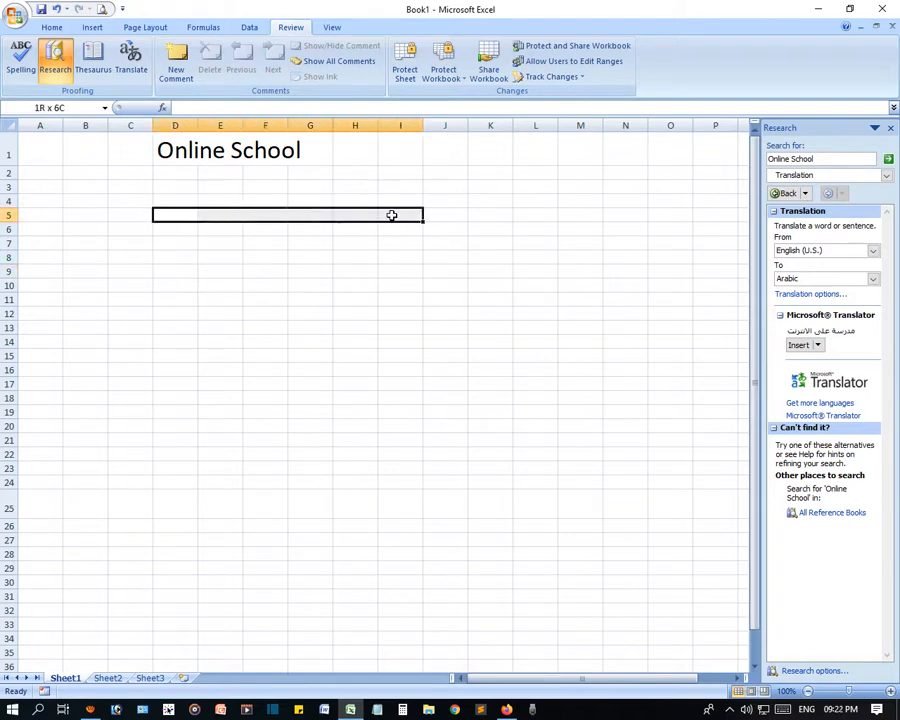
pyautogui.click(437, 330)
# Widen column D so the "Online School" title in cell D1 fits within it
pyautogui.click(181, 156)
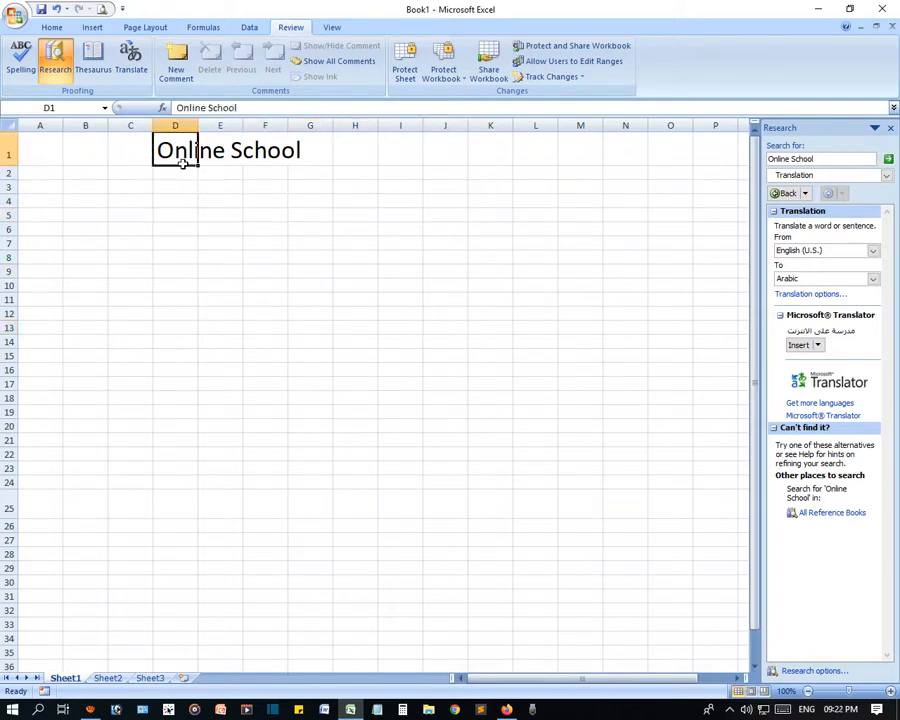
pyautogui.moveTo(196, 129); pyautogui.dragTo(309, 128)
pyautogui.click(314, 305)
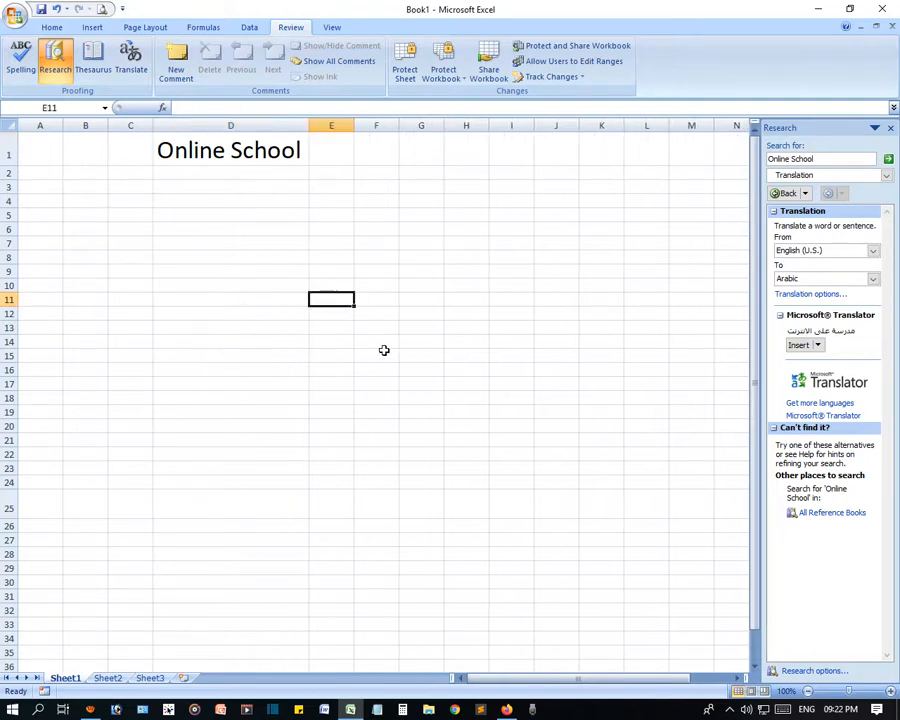